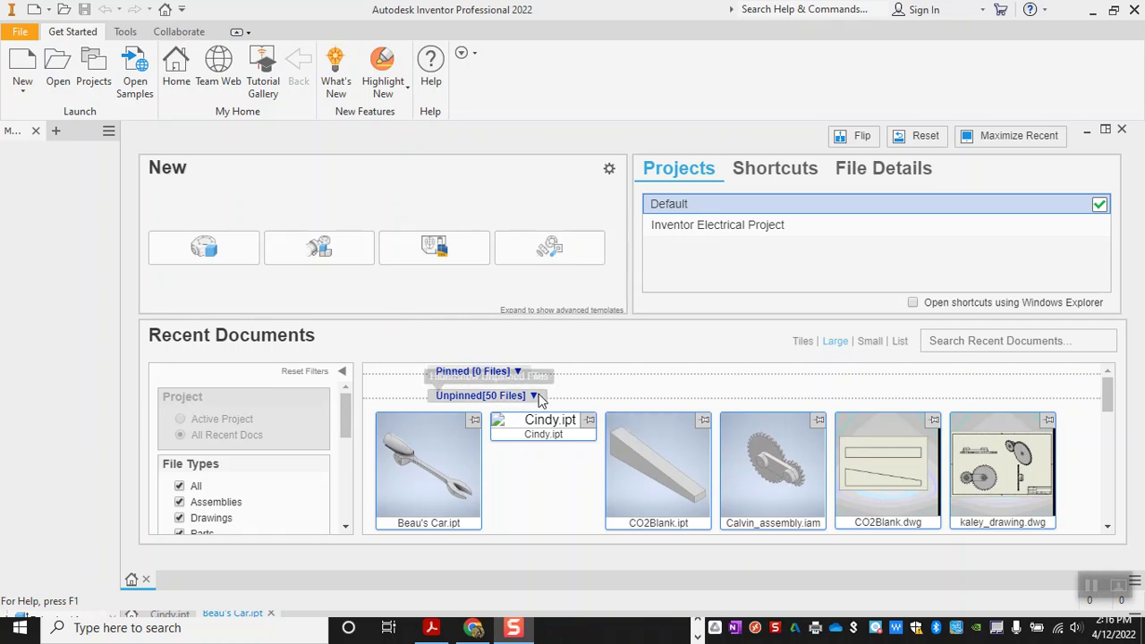
Create a new blank part document, Part1, from the Home screen
left_click(220, 253)
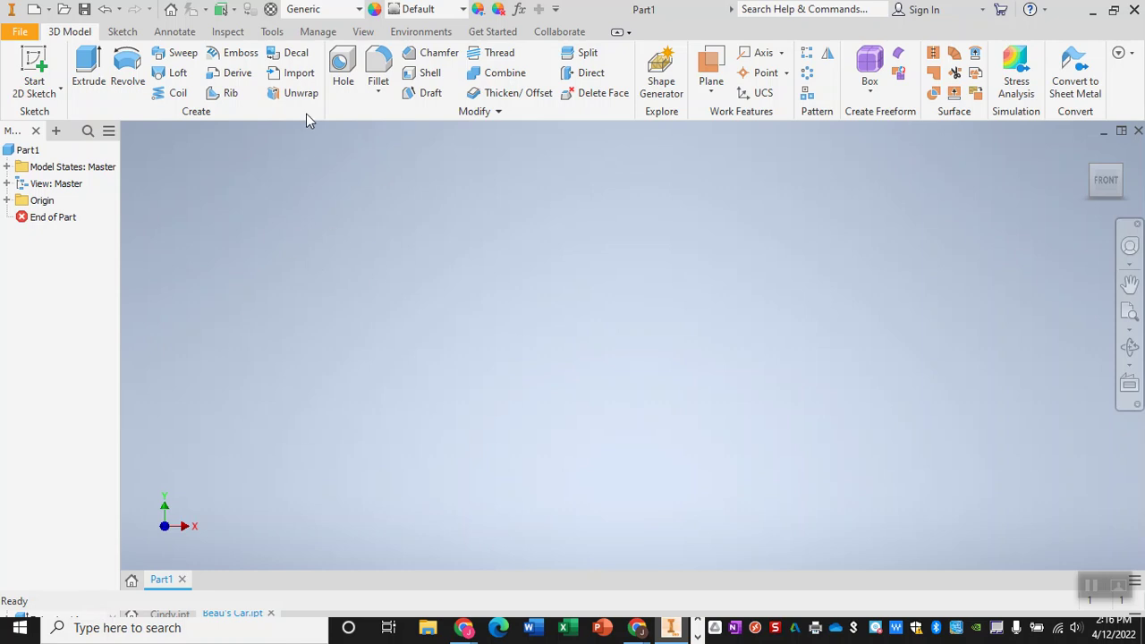
In Document Settings, set the part's length unit to millimeter and apply it
left_click(264, 37)
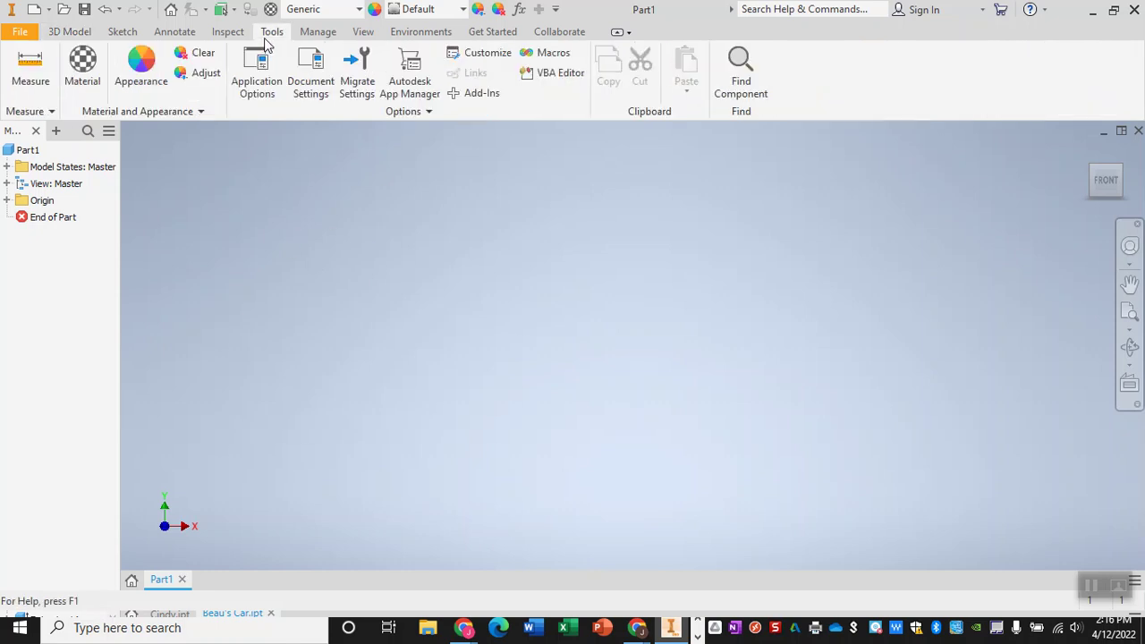
left_click(316, 67)
left_click(98, 70)
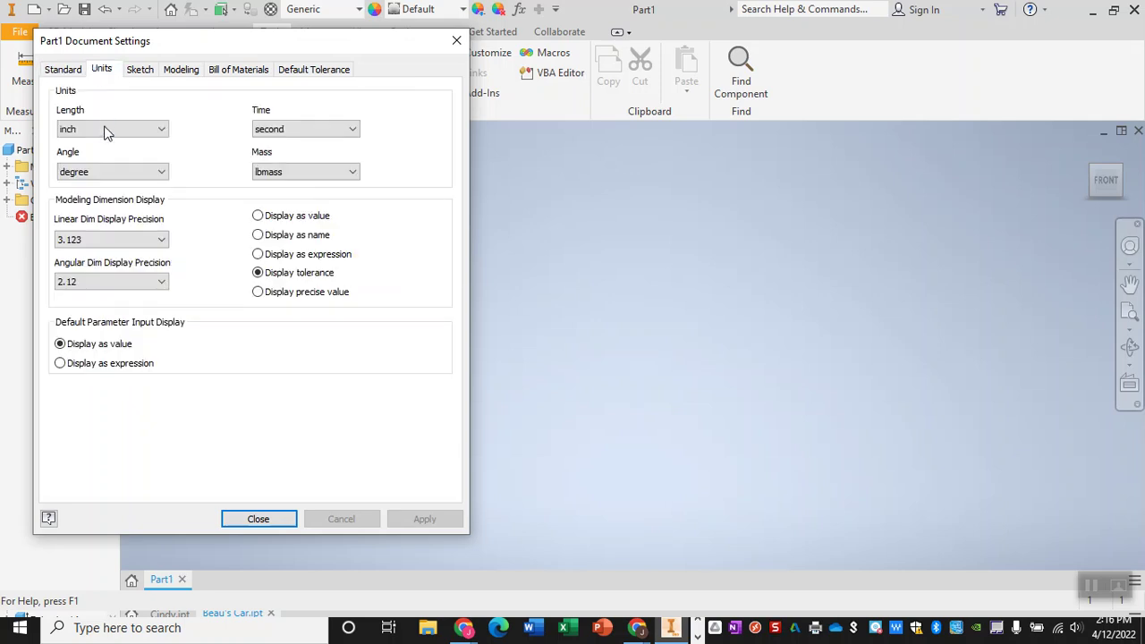
left_click(109, 130)
left_click(89, 177)
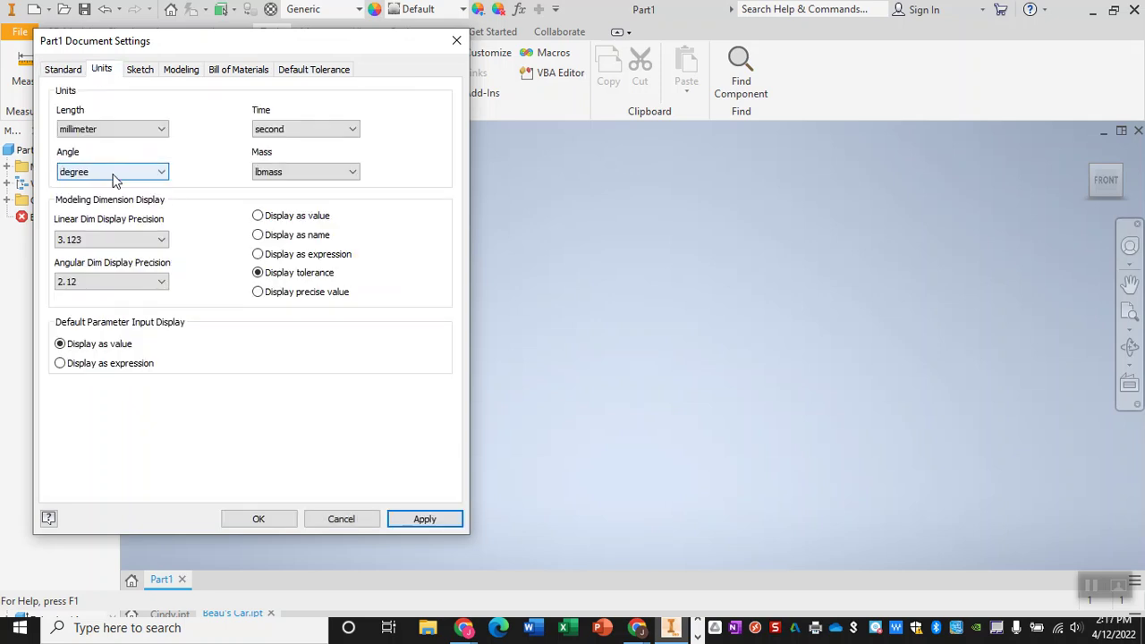
left_click(425, 521)
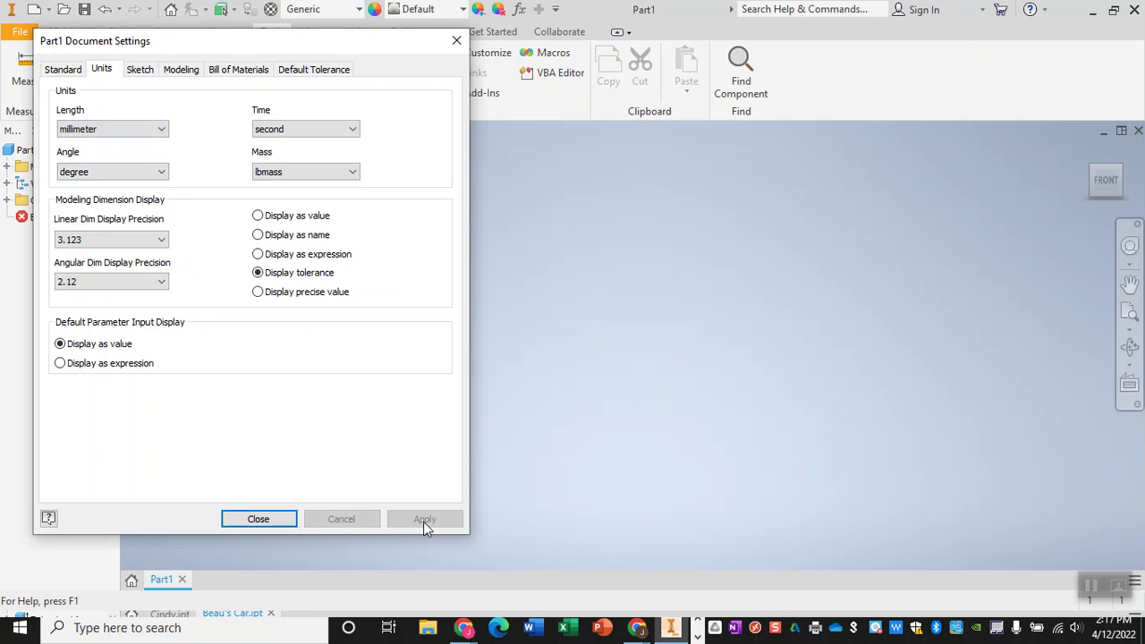
left_click(260, 519)
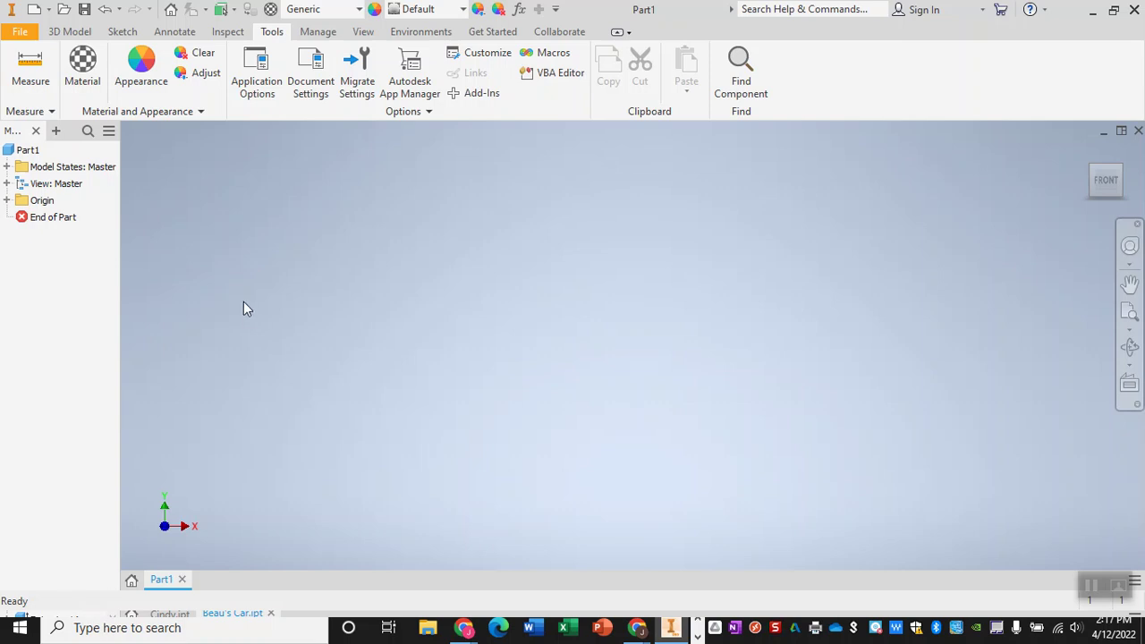
Start a new 2D sketch placed on the XY origin plane
left_click(122, 31)
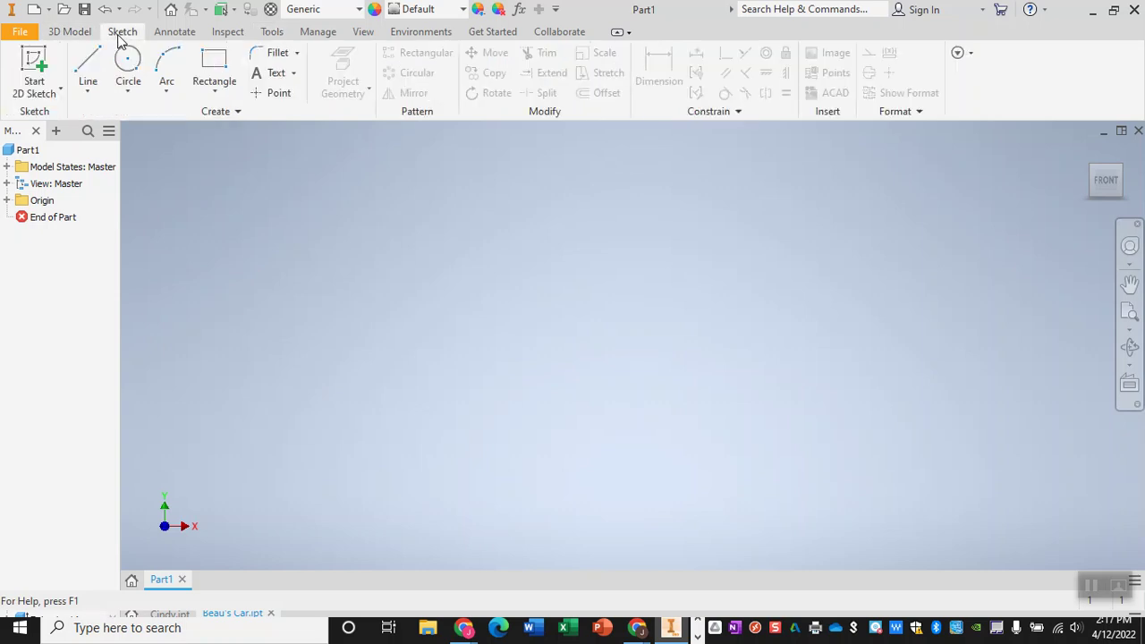
left_click(36, 59)
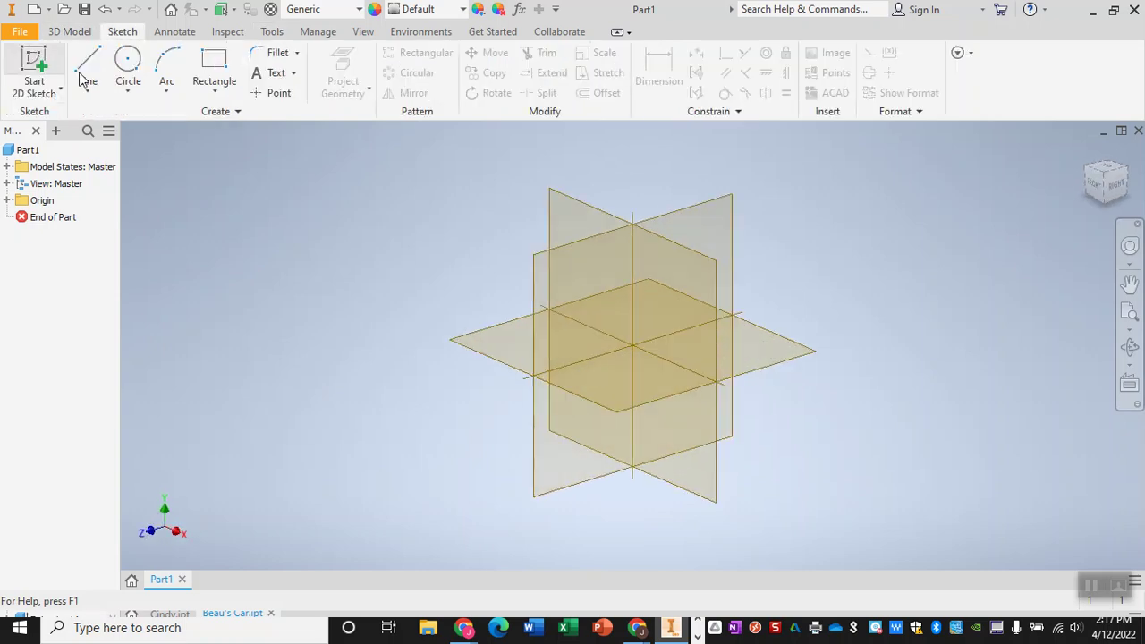
left_click(577, 219)
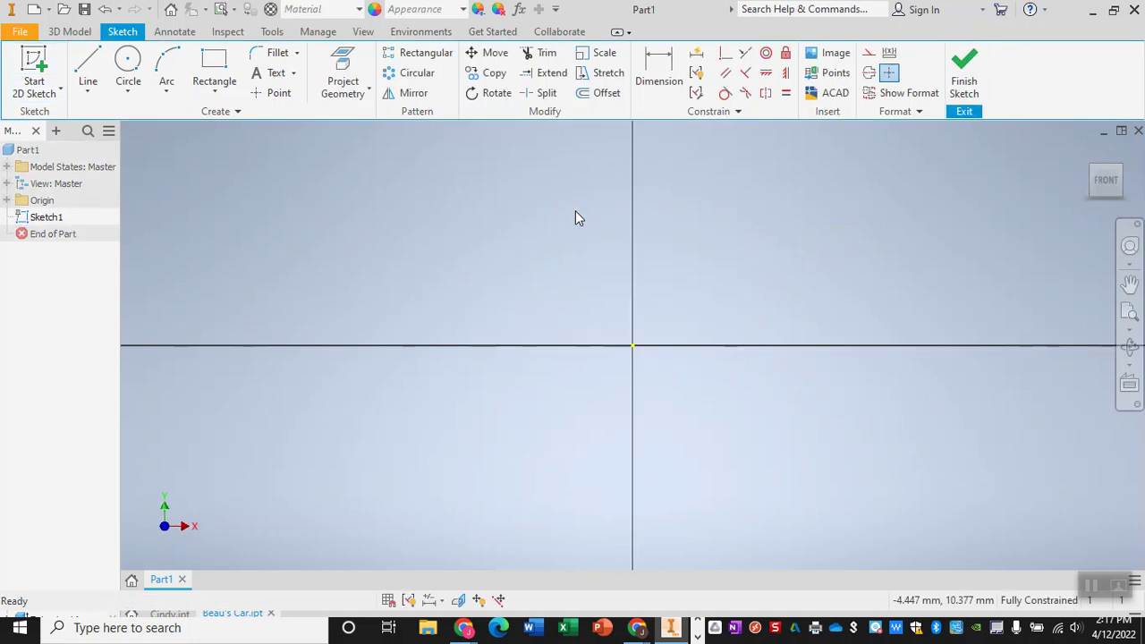
Draw the 305 mm horizontal base line starting at the origin
left_click(87, 73)
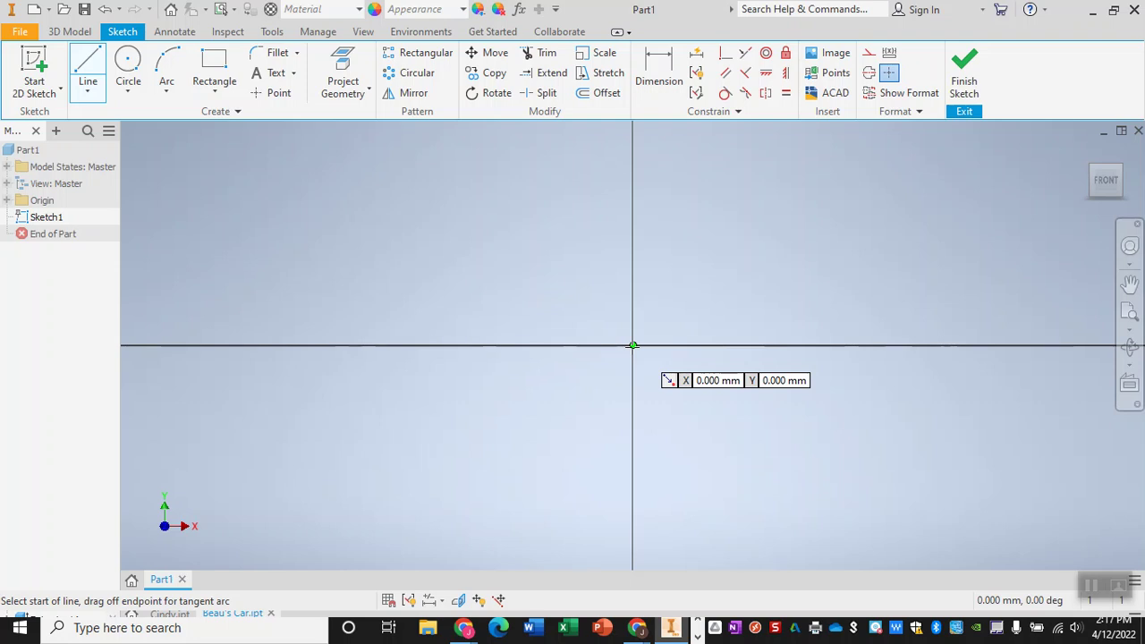
left_click(633, 346)
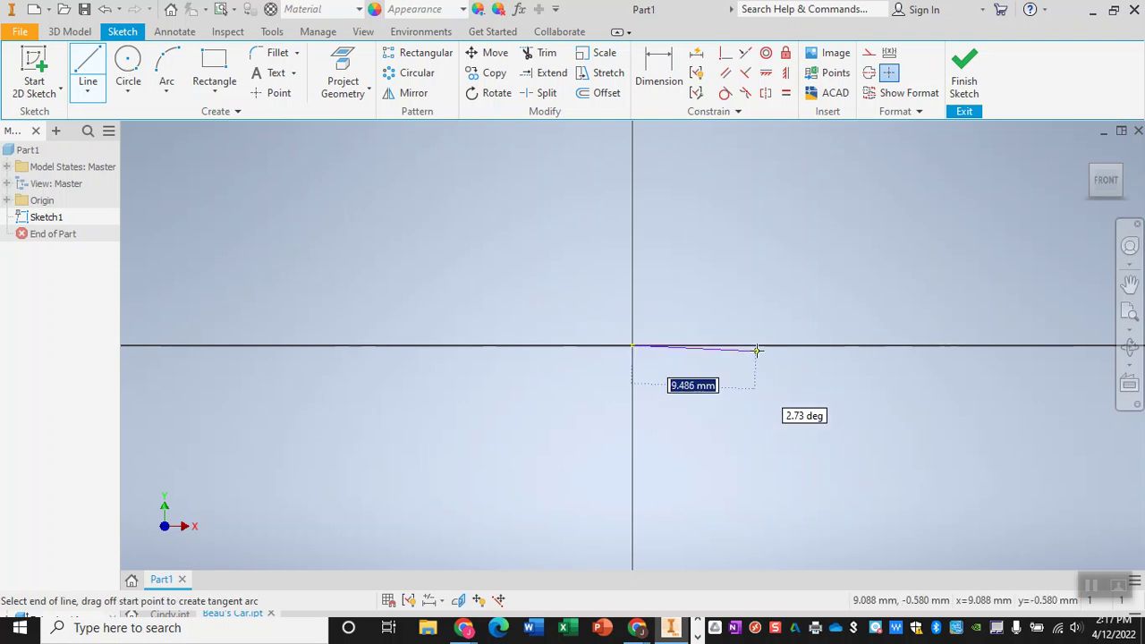
type("305")
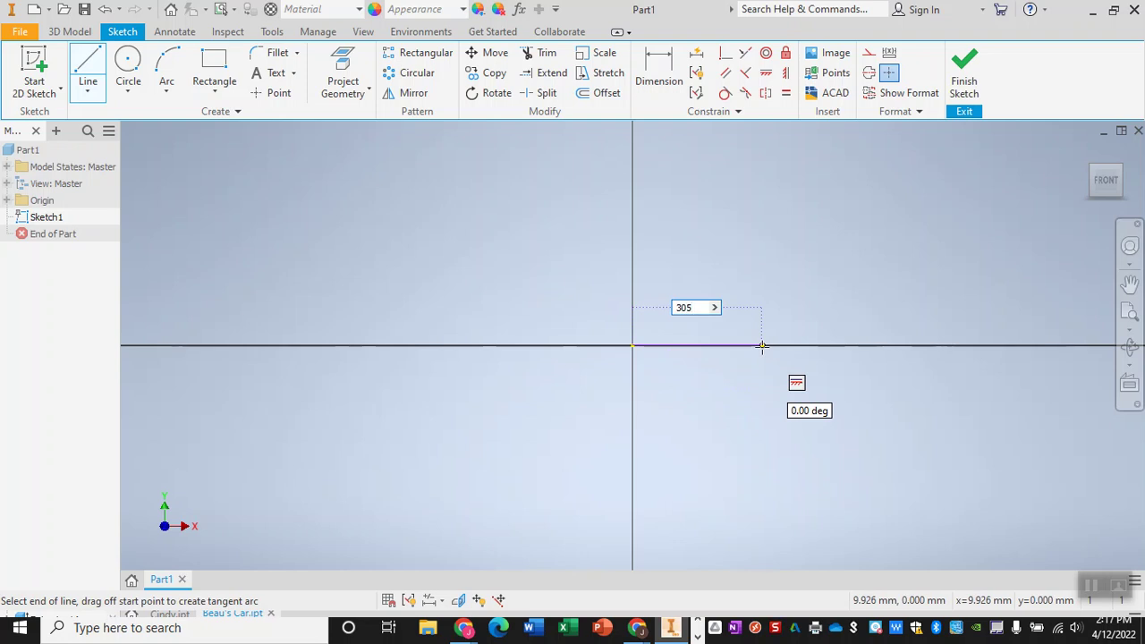
key("Return")
scroll(869, 259, "down", 3)
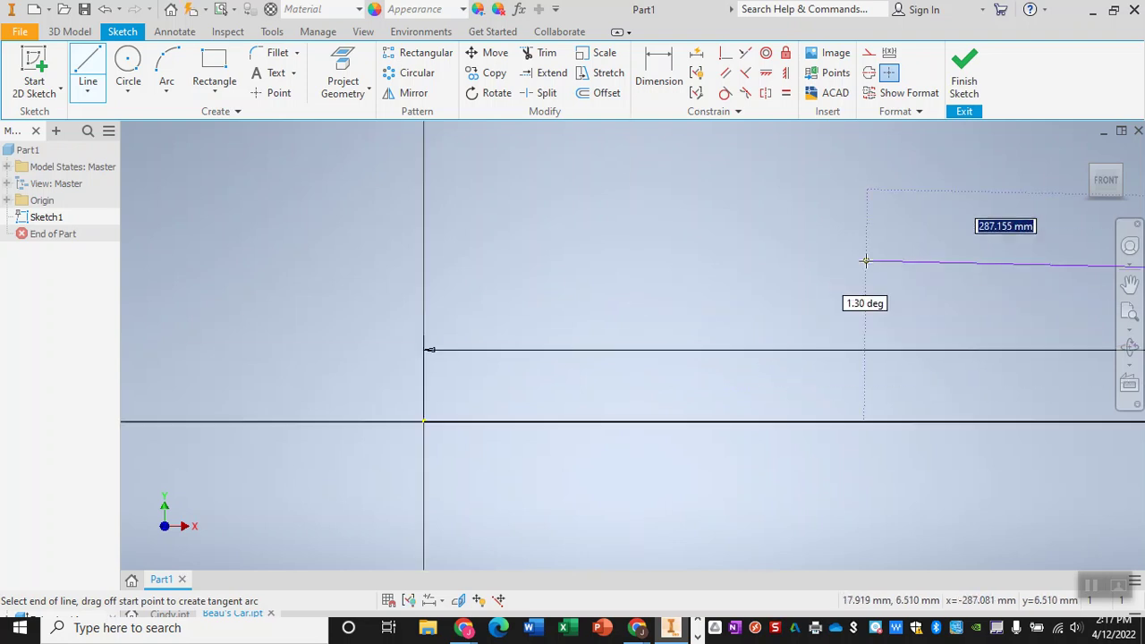
mouse_move(935, 234)
middle_mouse_down()
mouse_move(685, 274)
mouse_move(384, 286)
middle_mouse_up()
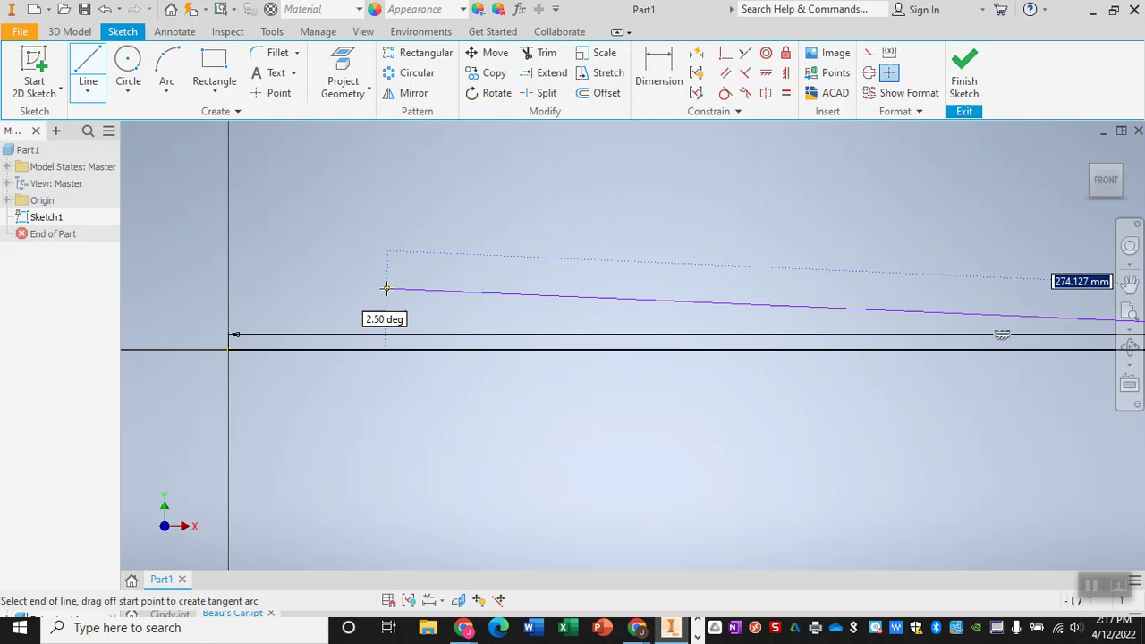
middle_click_drag(857, 256, 707, 260)
scroll(706, 259, "down", 3)
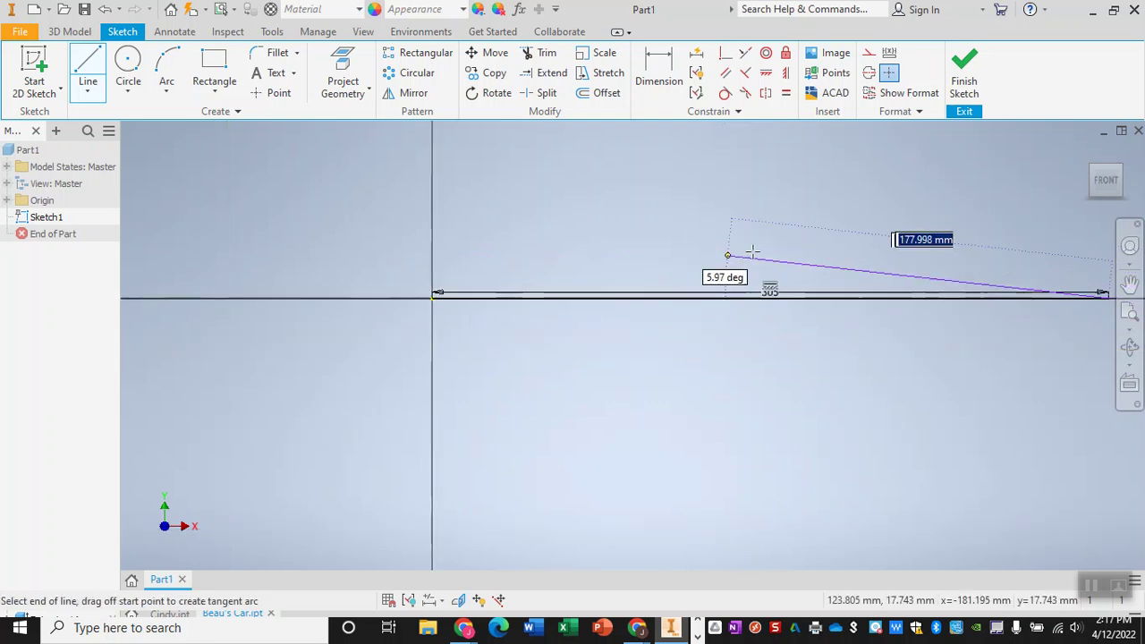
middle_click_drag(997, 260, 770, 289)
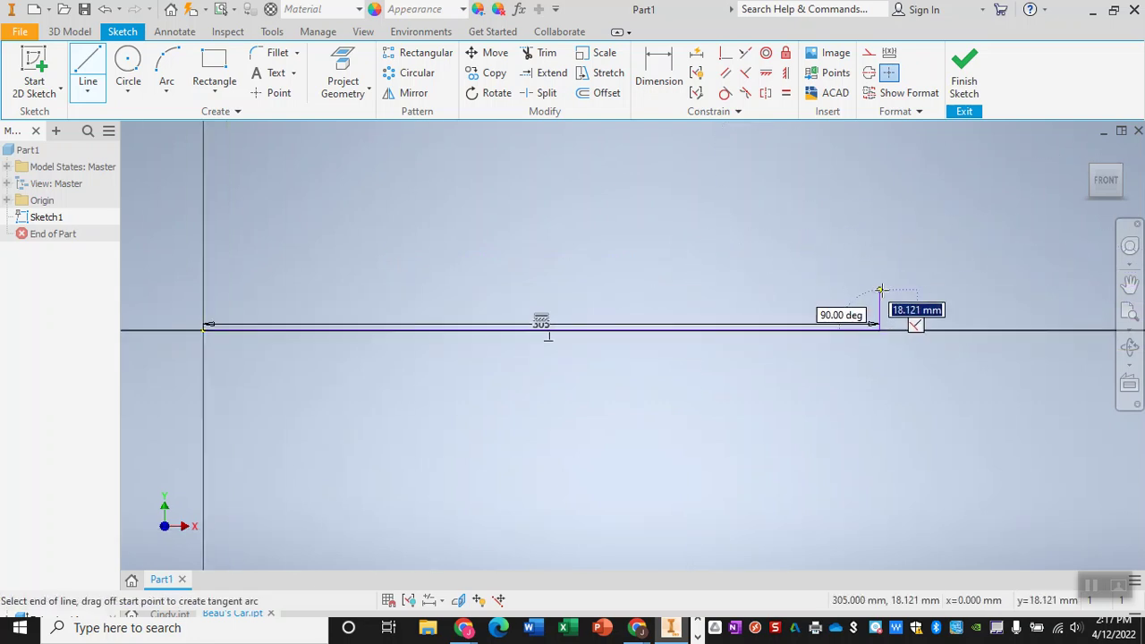
Add the 18 mm vertical end, slope back above the origin, and close the outline
type("18")
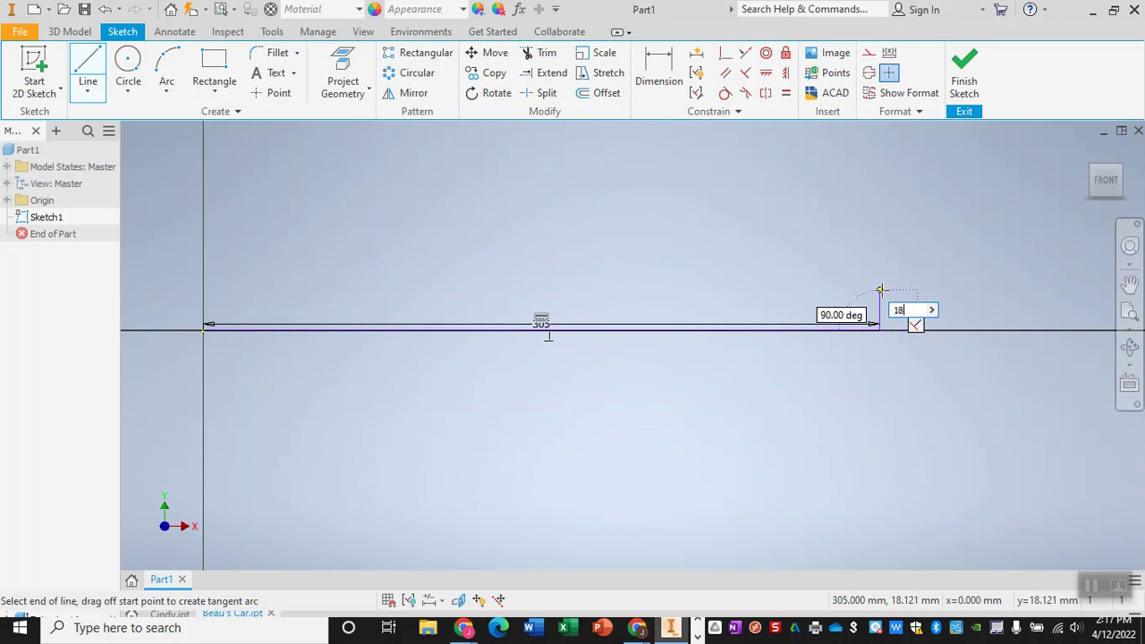
key("Return")
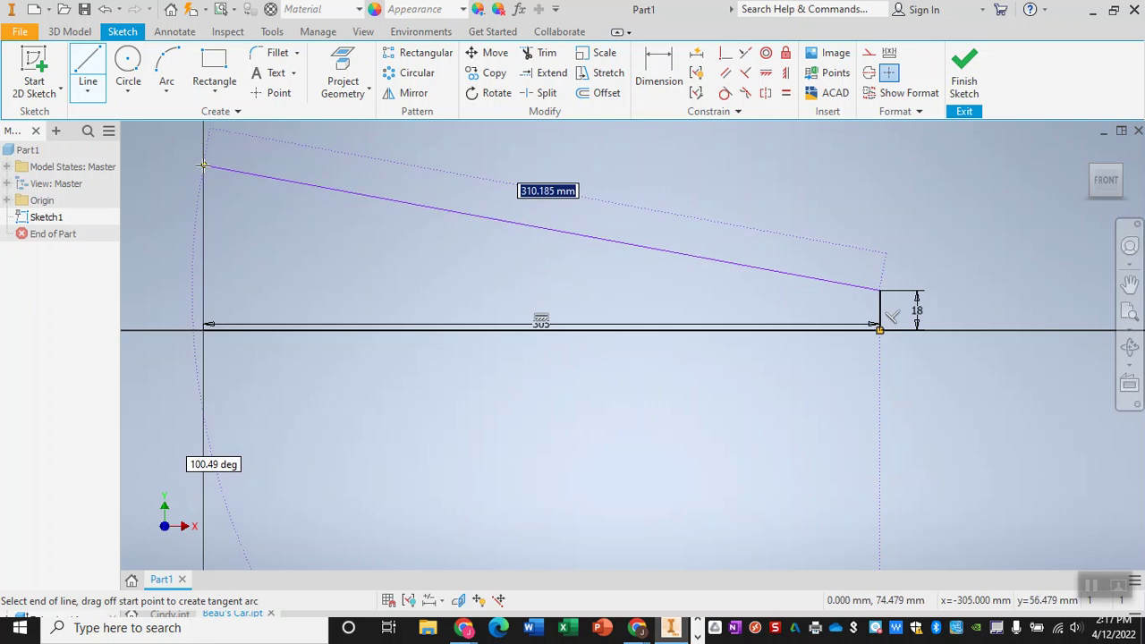
middle_click_drag(205, 168, 344, 191)
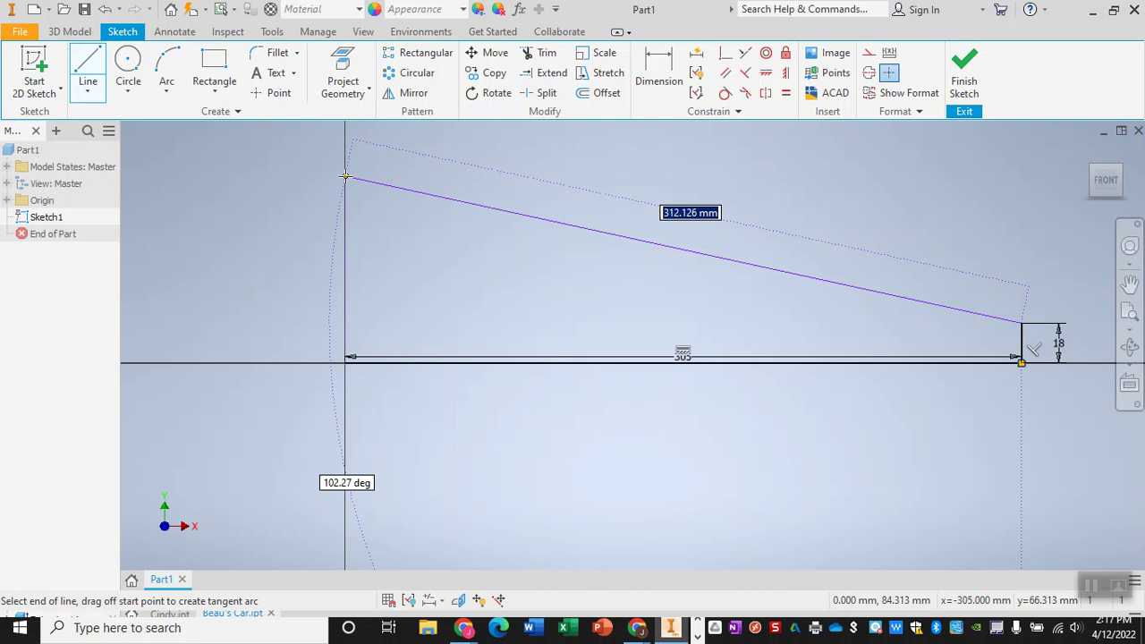
left_click(346, 177)
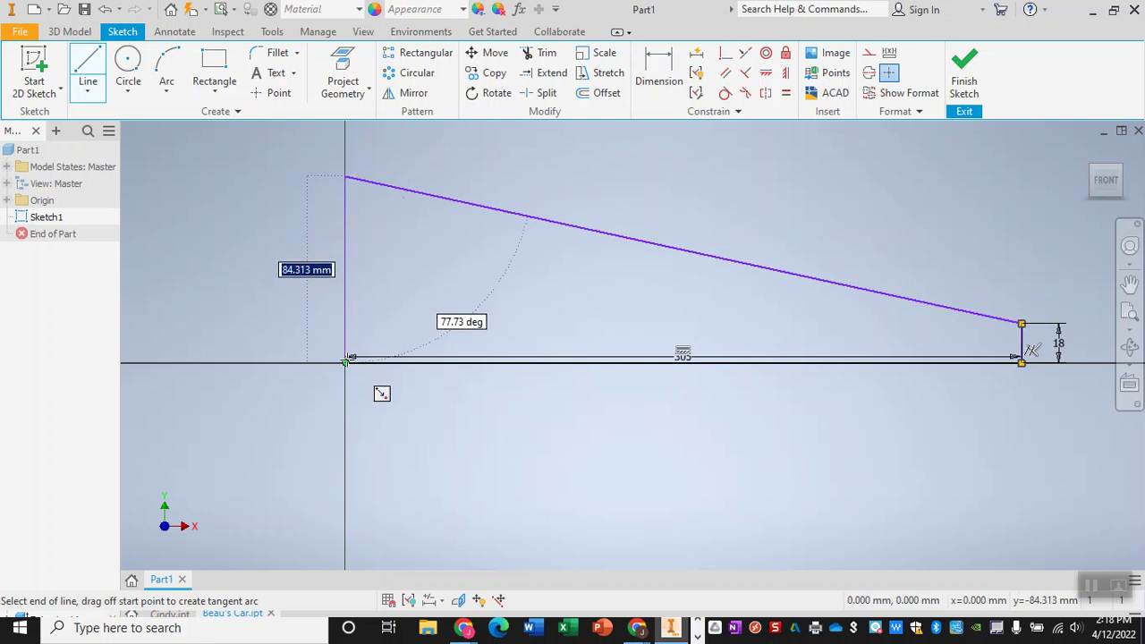
left_click(346, 361)
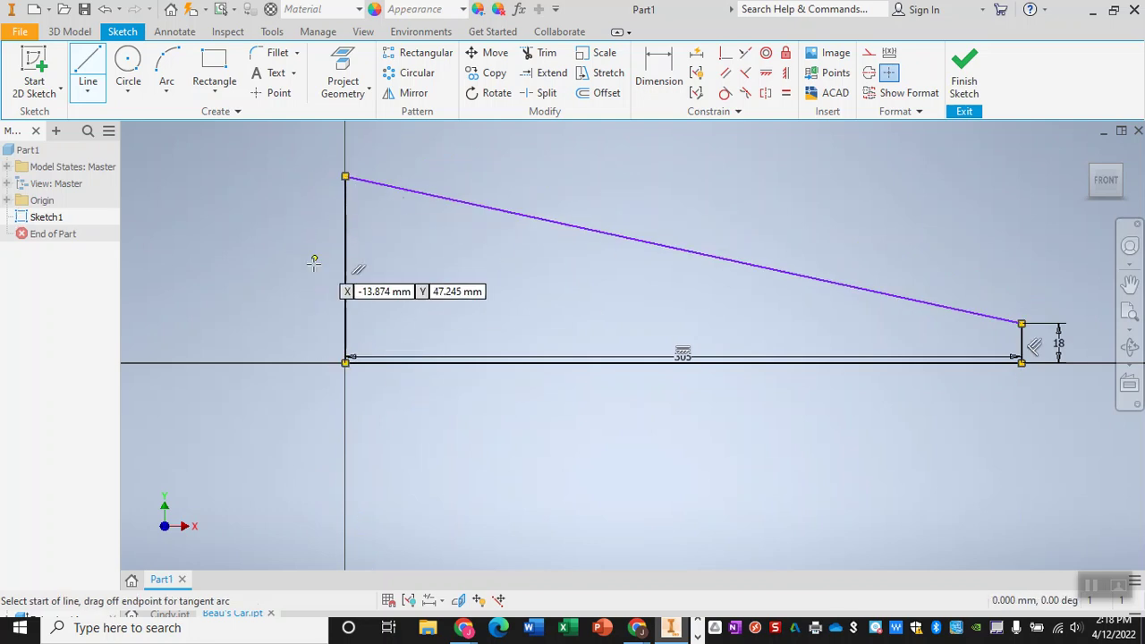
key("Escape")
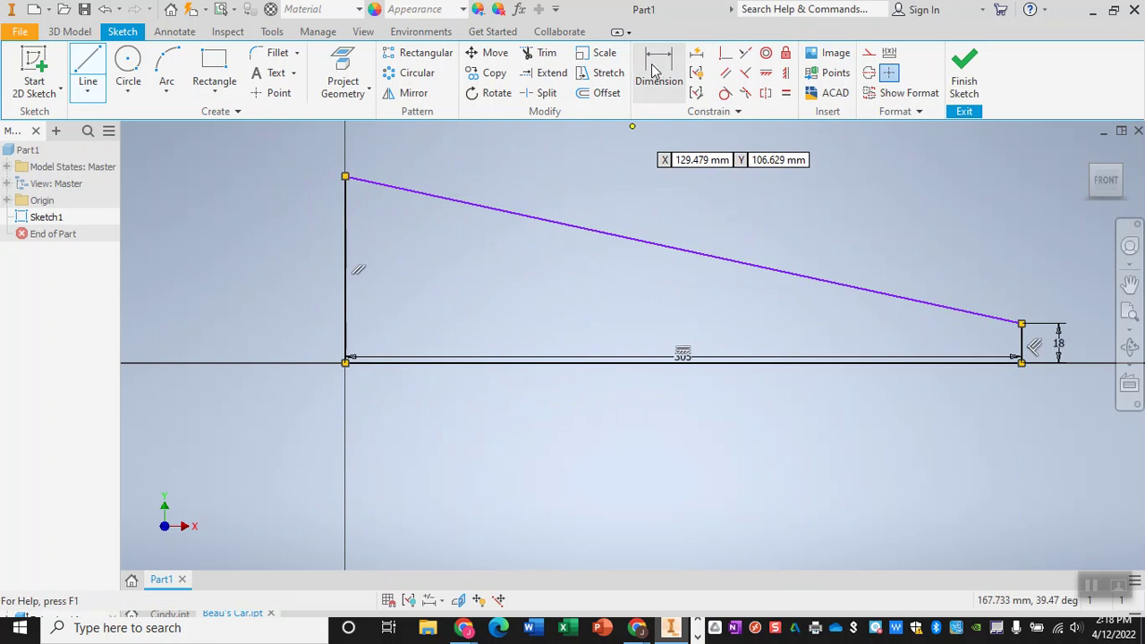
Dimension the wedge's left vertical edge to 68 mm
left_click(656, 71)
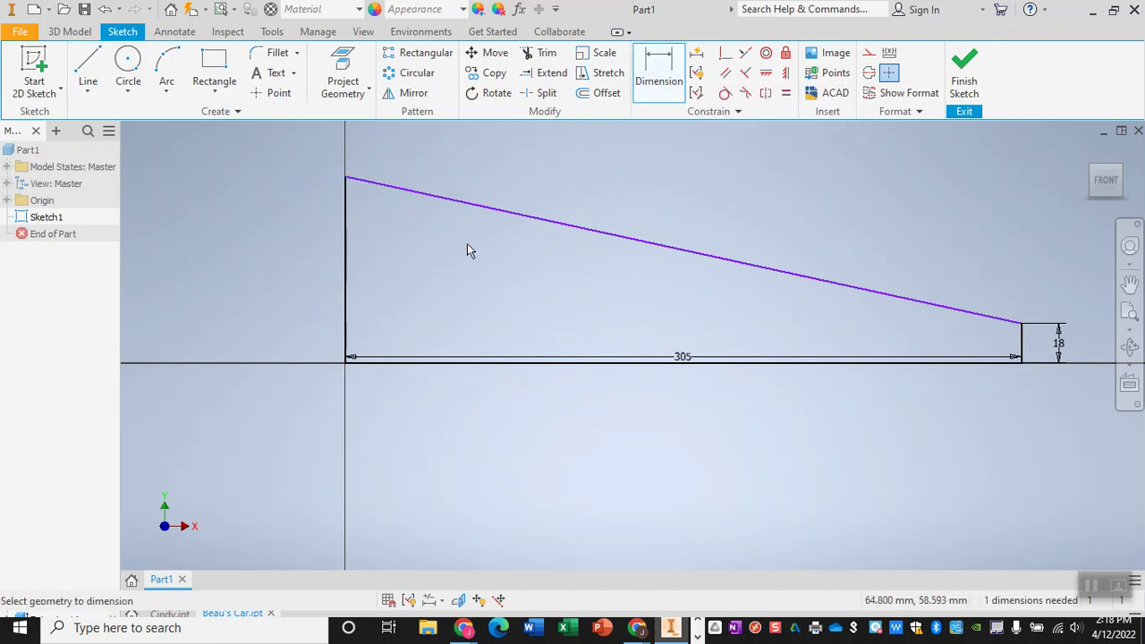
left_click(346, 285)
left_click(315, 291)
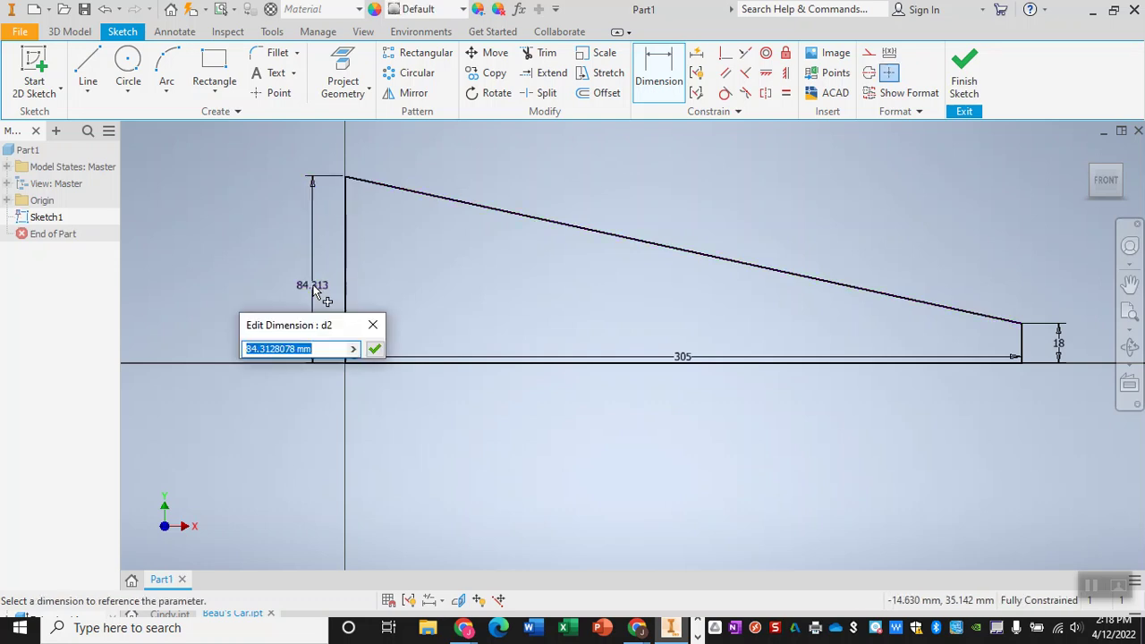
type("68")
key("Return")
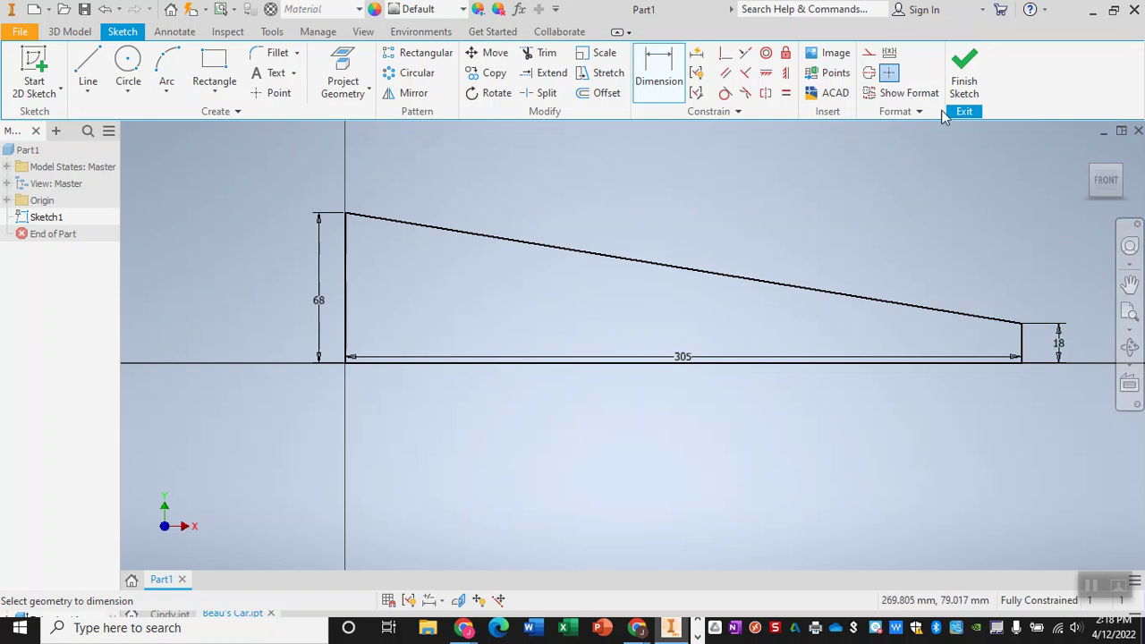
Finish the sketch and extrude the wedge profile 40 mm, symmetric about the sketch plane
left_click(967, 79)
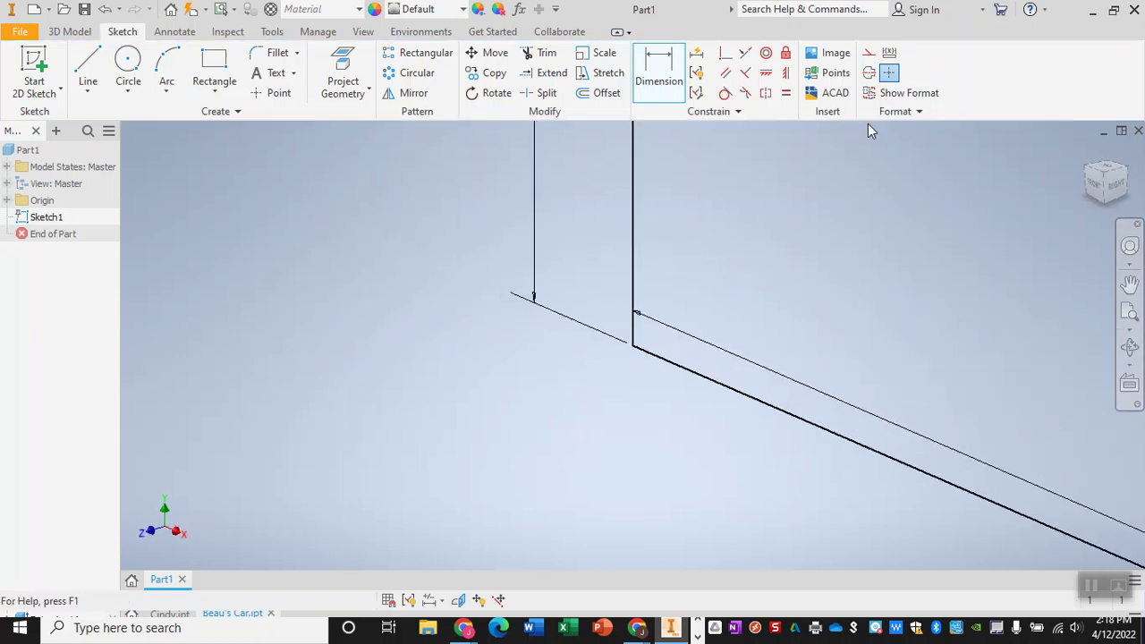
left_click(70, 31)
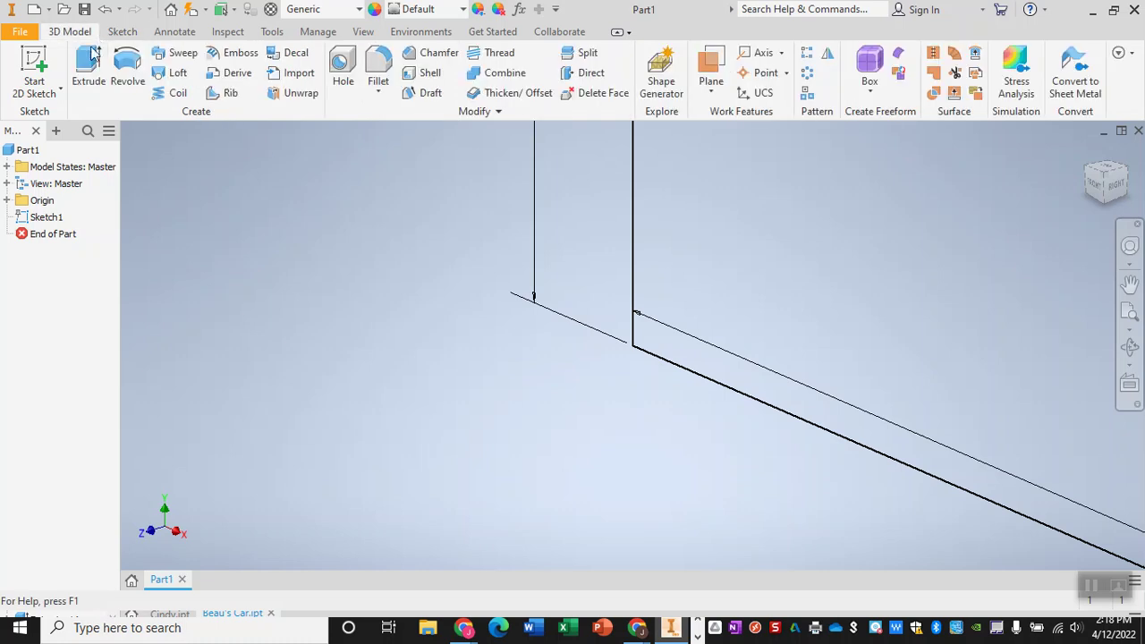
left_click(88, 69)
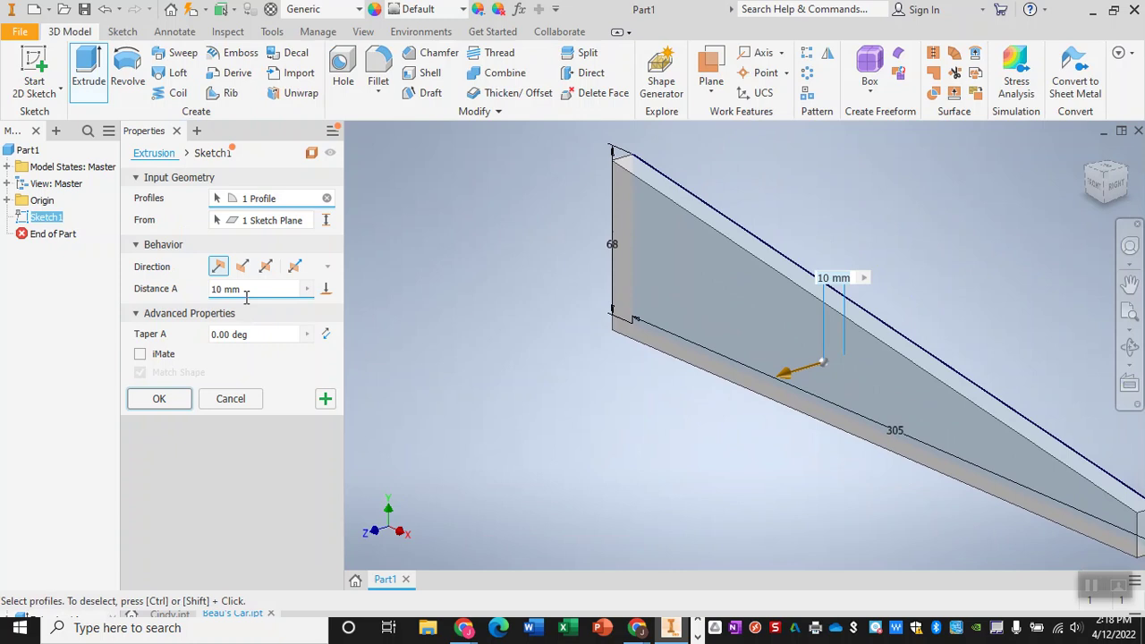
type("40")
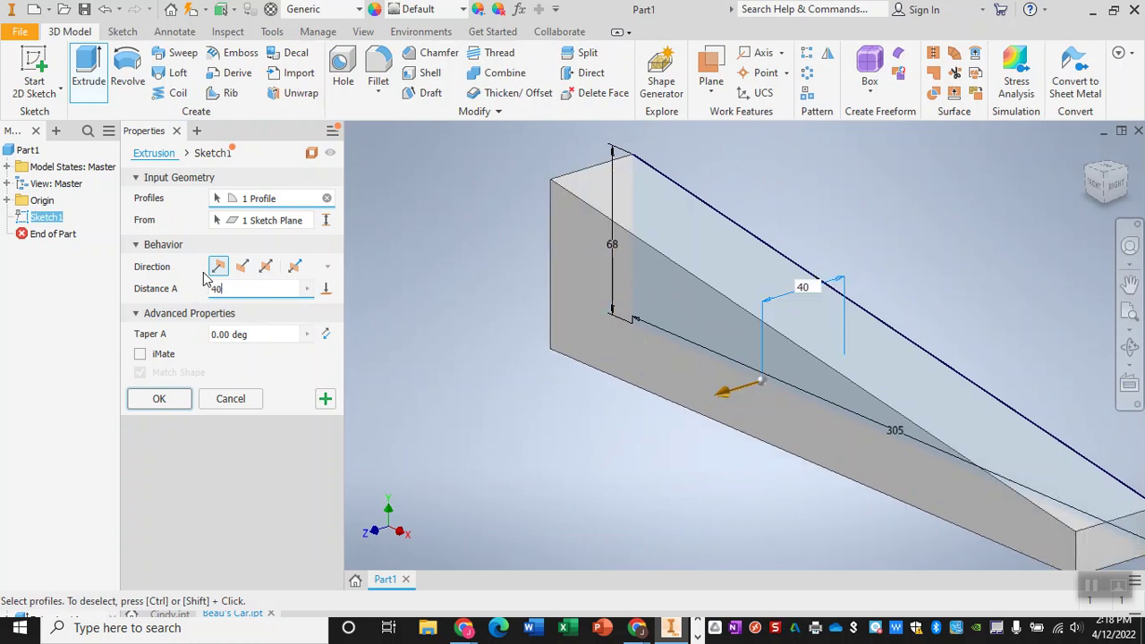
left_click(265, 267)
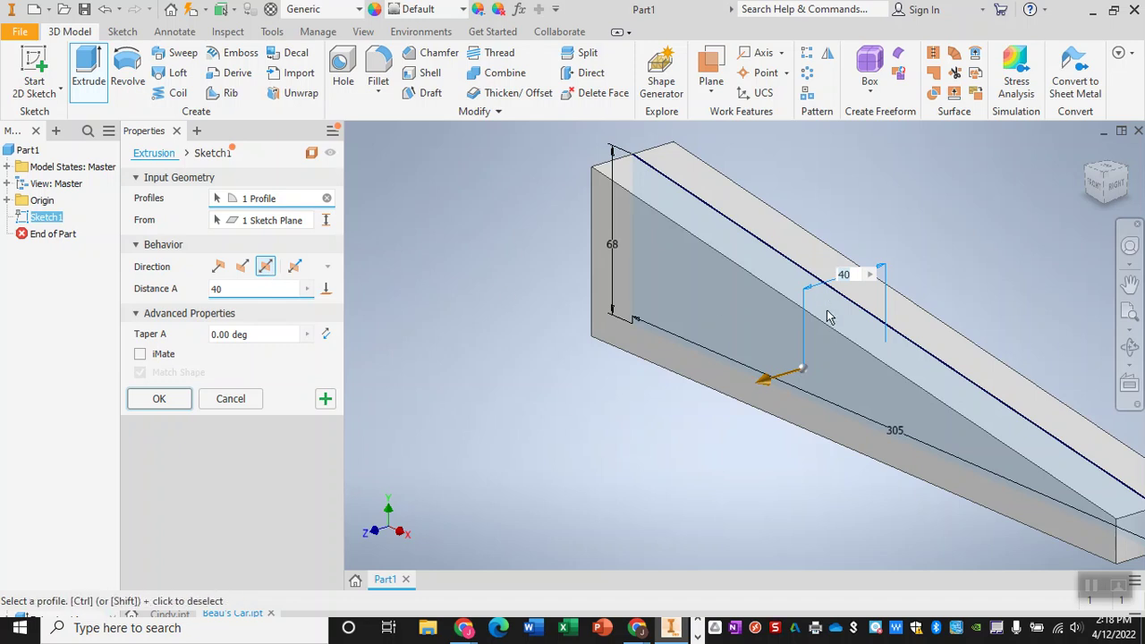
left_click(182, 404)
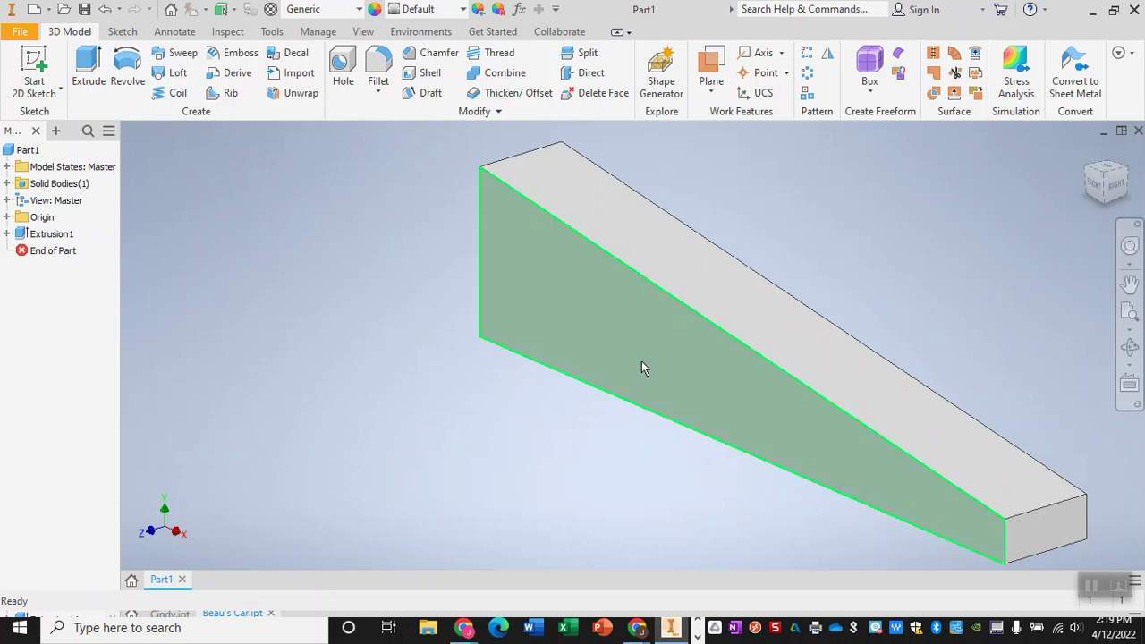
middle_click_drag(652, 364, 606, 348)
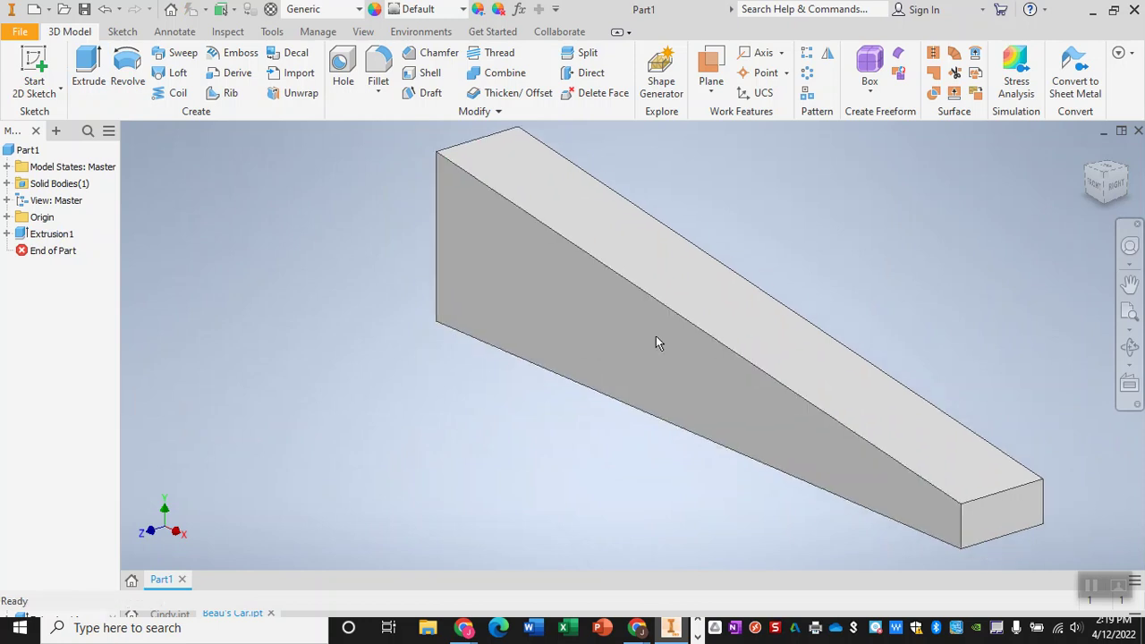
Show the wedge in Left view, zoom in, and start a new sketch from the end face's menu
left_click(1091, 185)
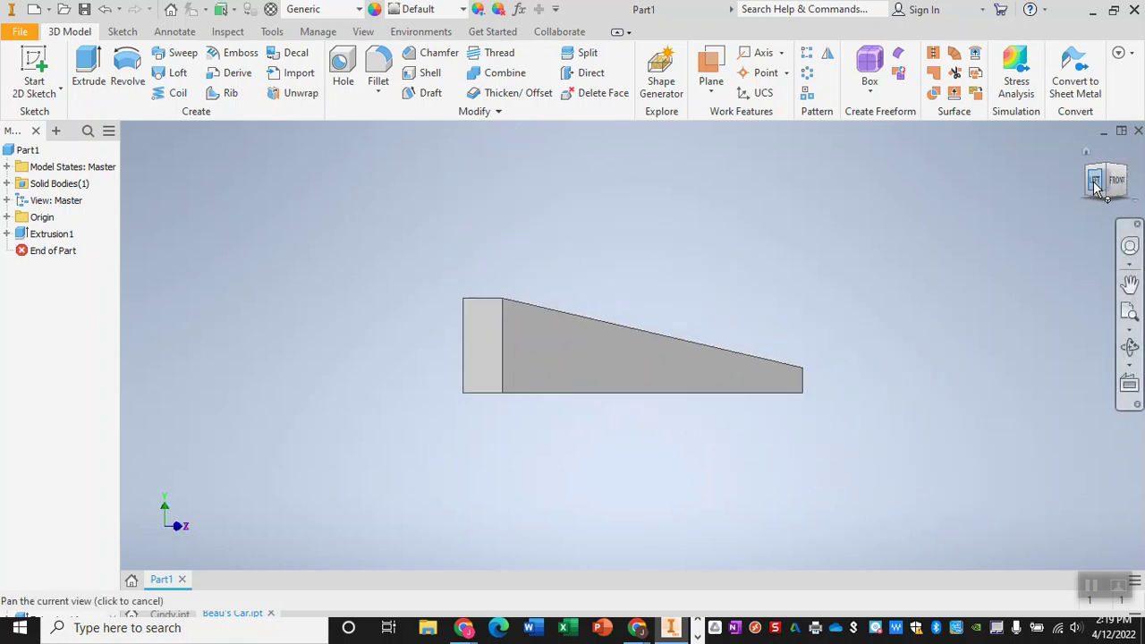
left_click(1097, 183)
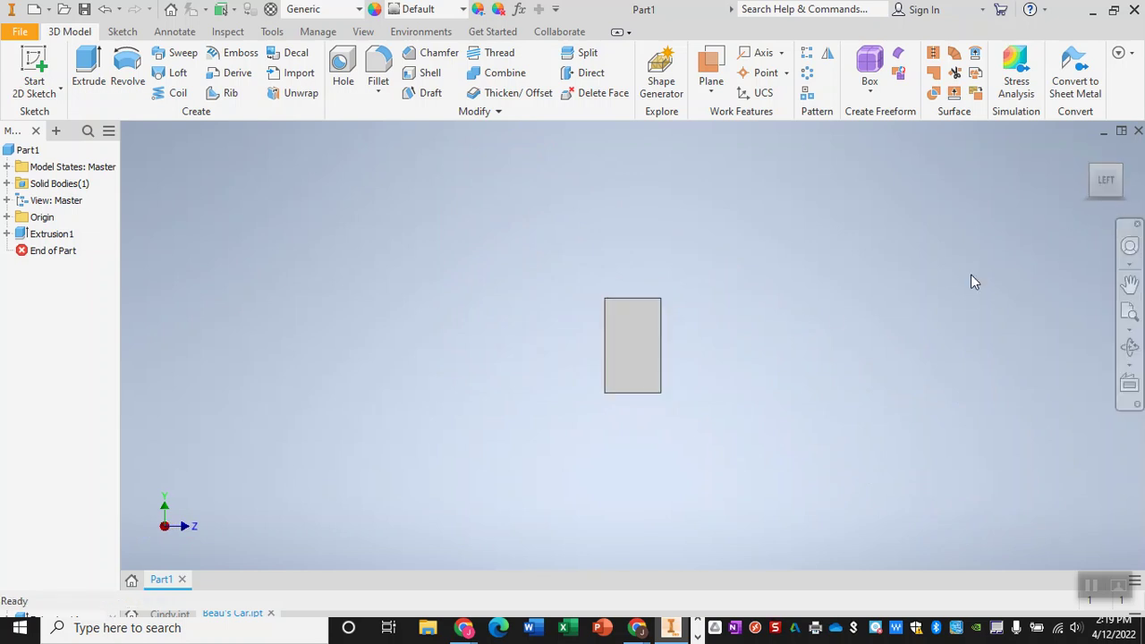
left_click(1130, 283)
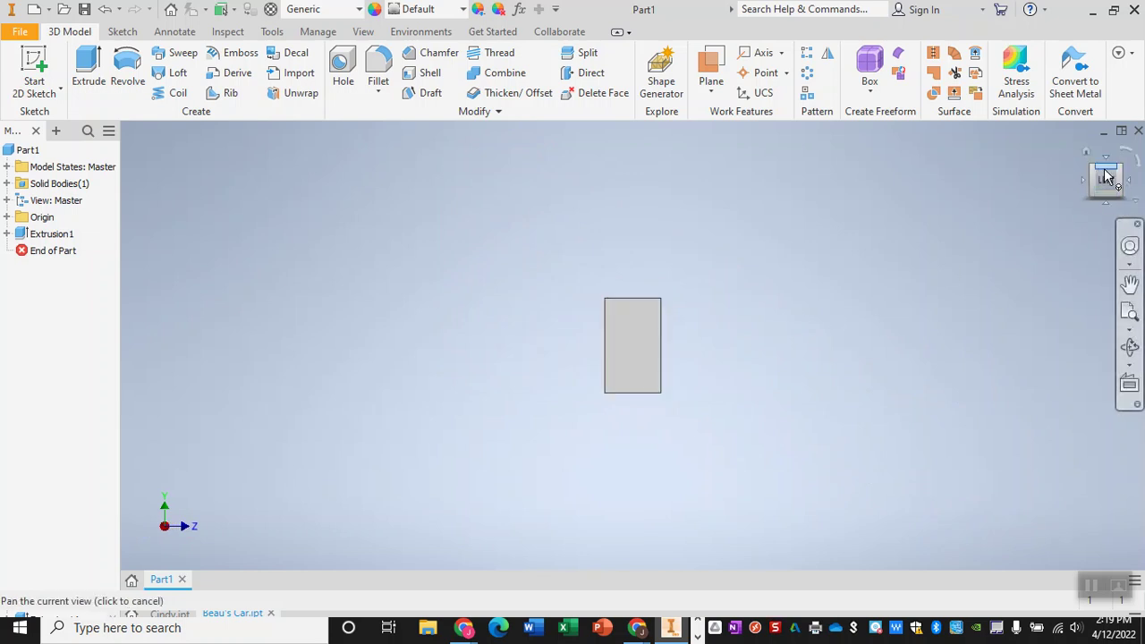
key("Escape")
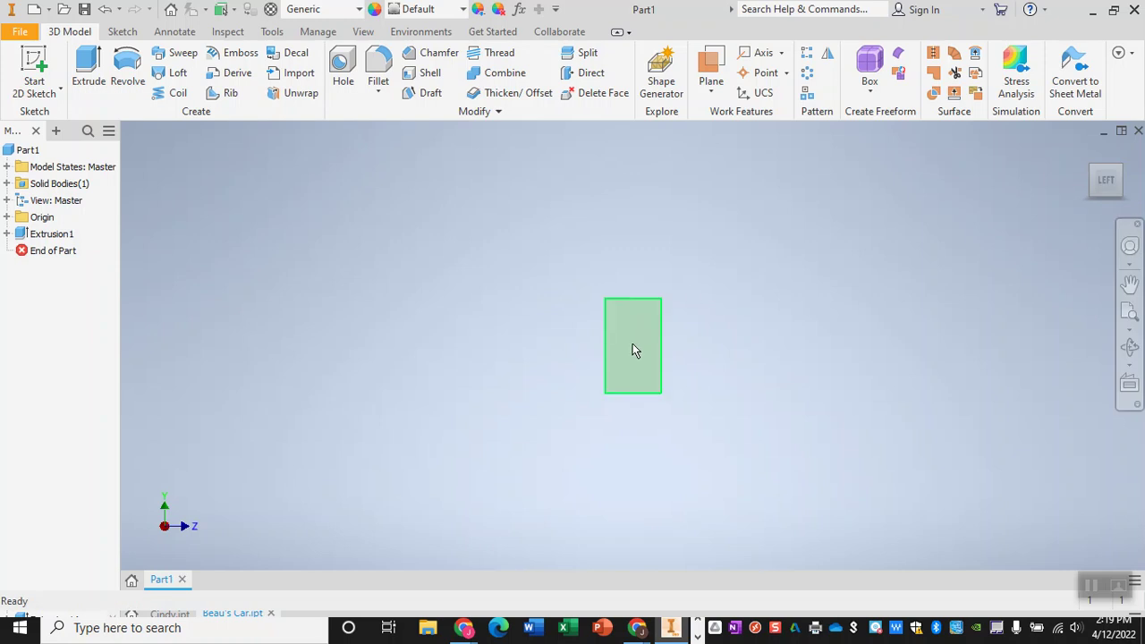
scroll(635, 347, "down", 3)
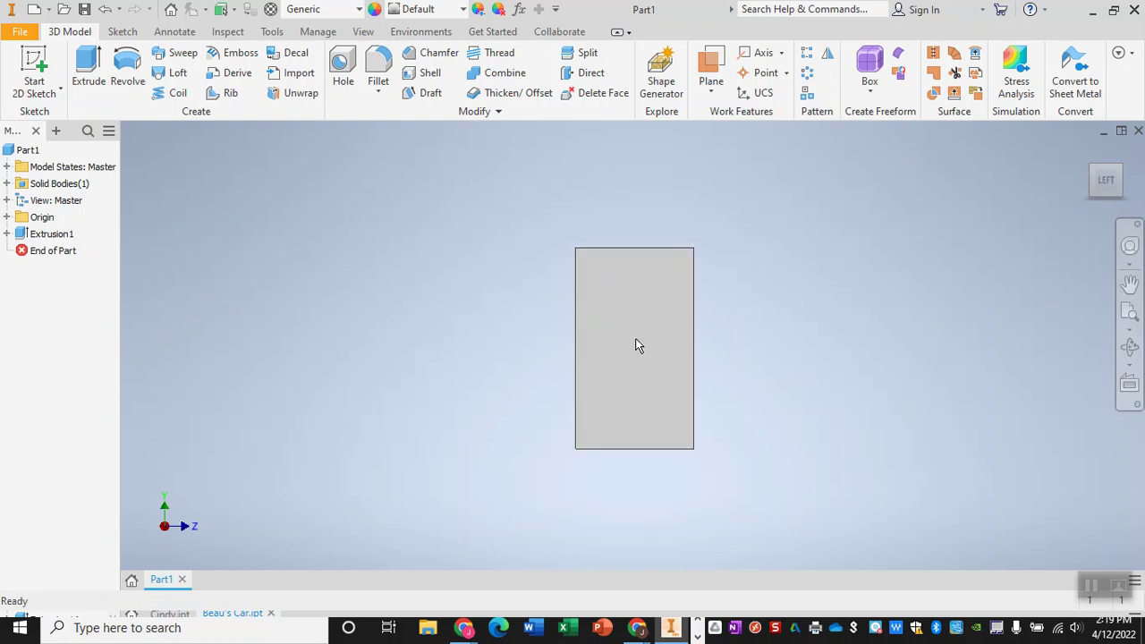
right_click(637, 345)
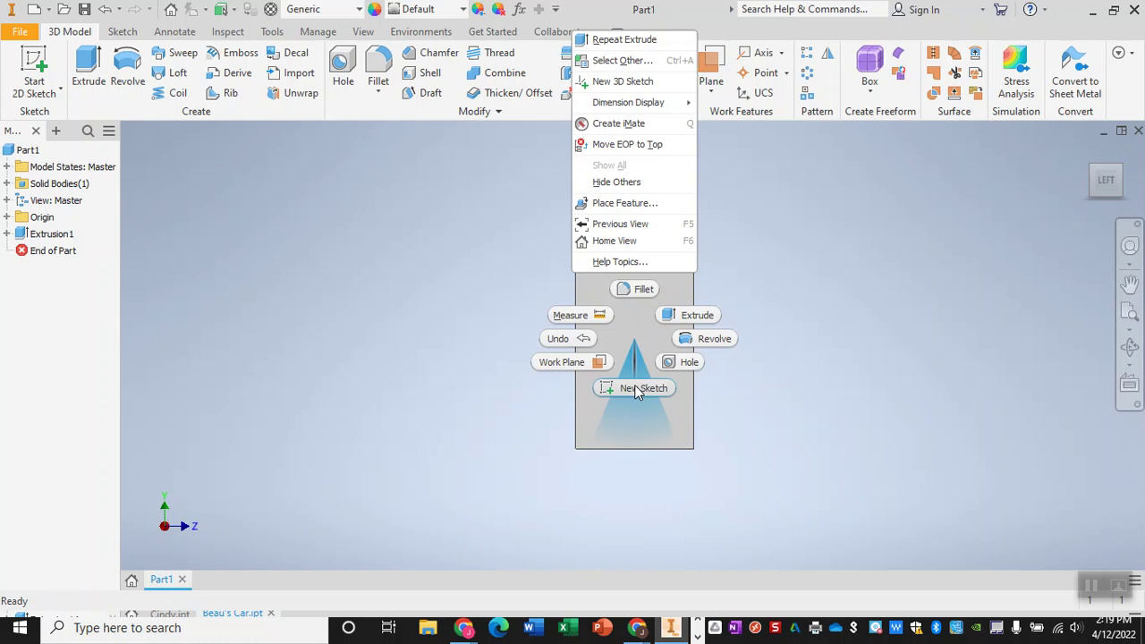
left_click(644, 387)
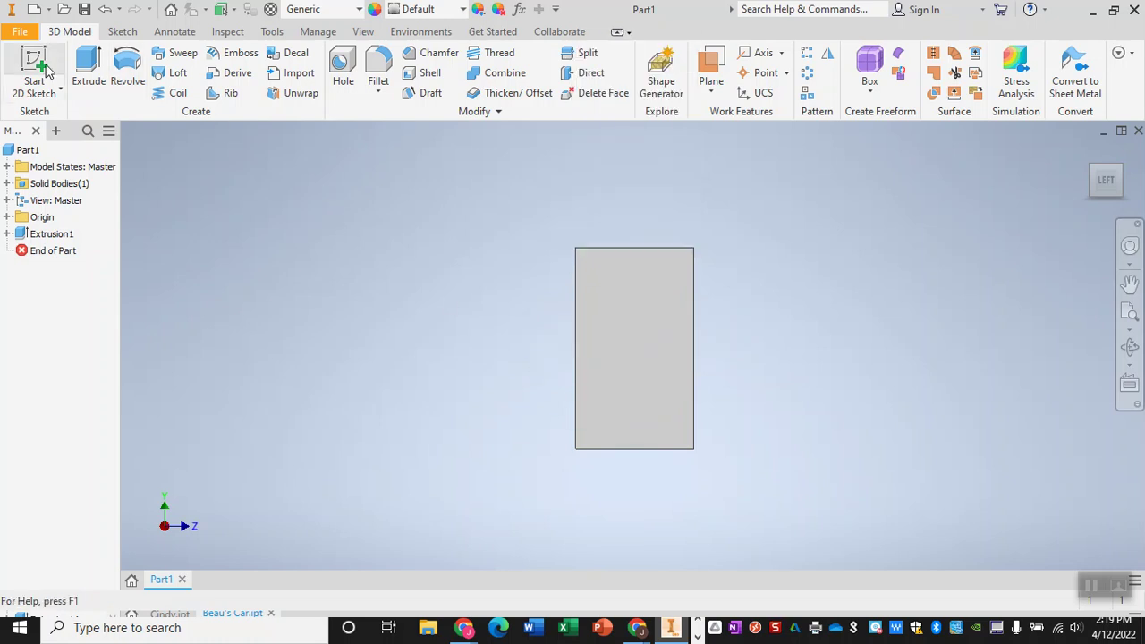
Place the sketch on the rear end face and draw a 20 mm diameter circle
left_click(629, 351)
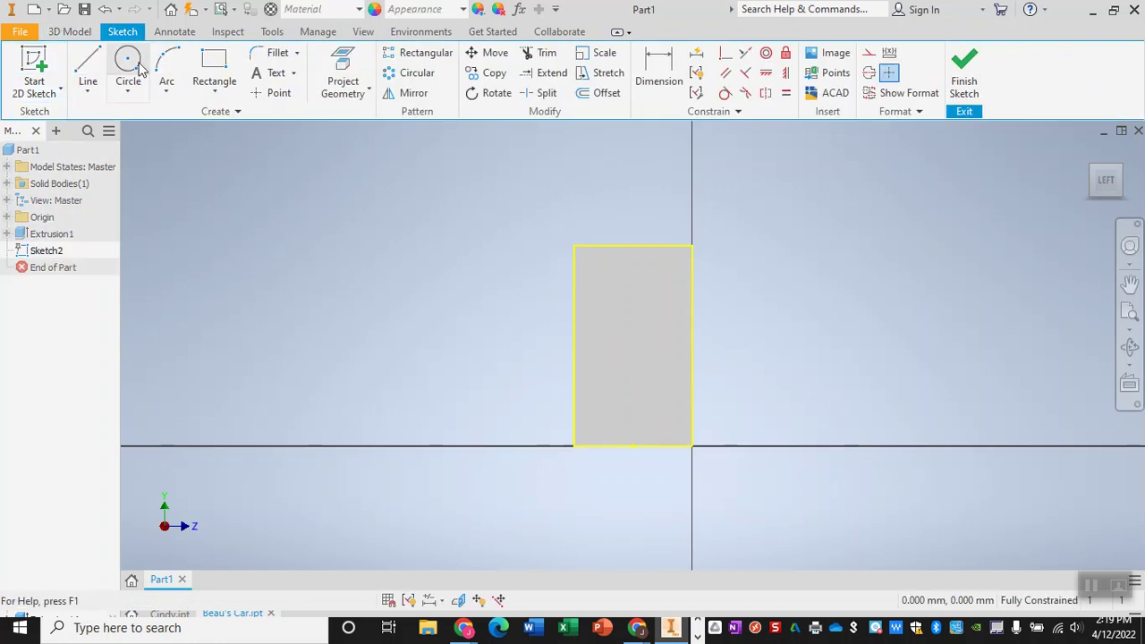
left_click(128, 65)
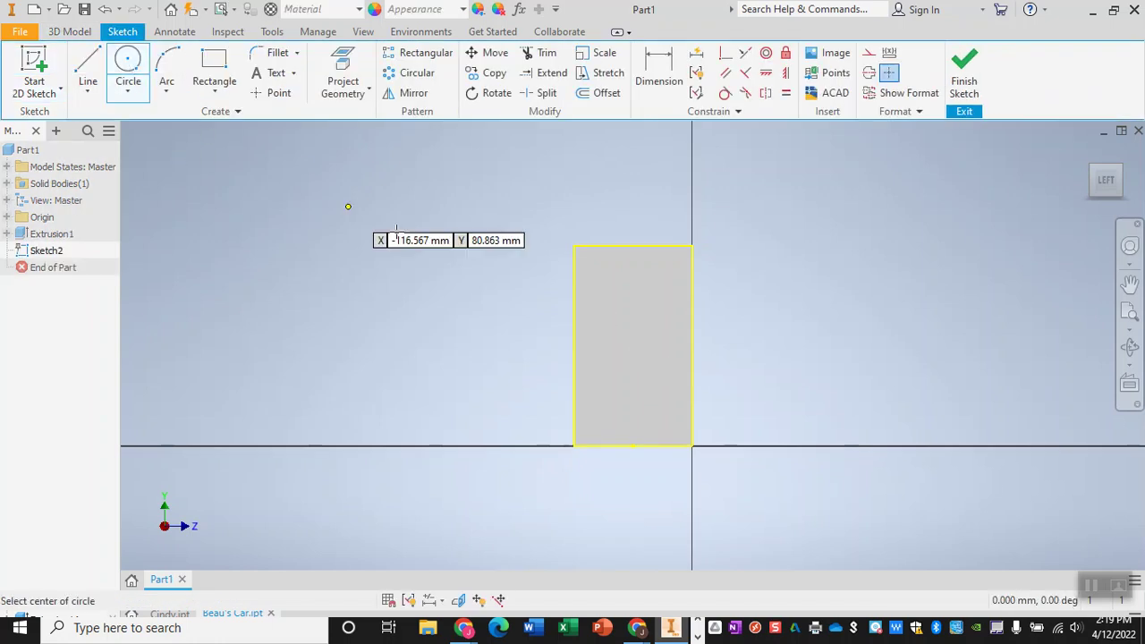
left_click(633, 297)
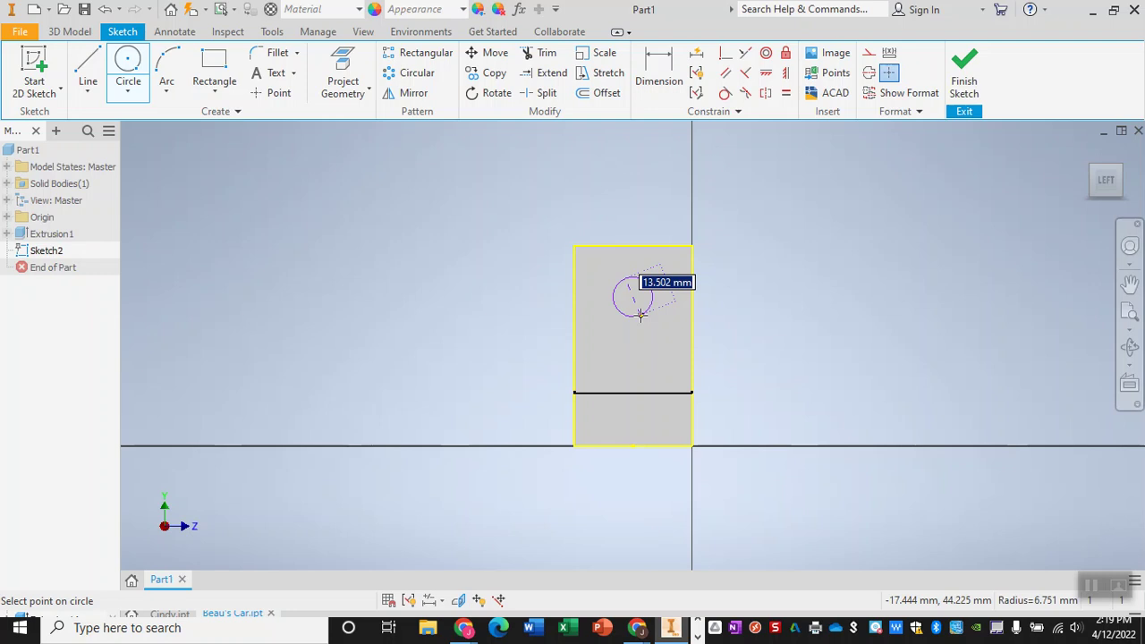
type("20")
key("Return")
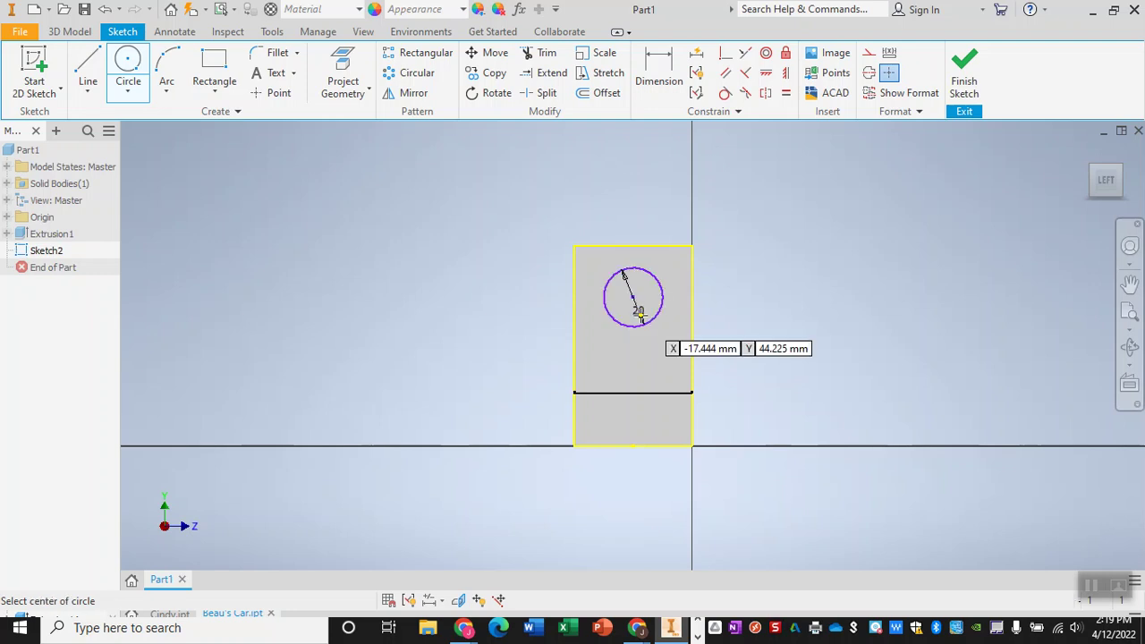
Add a 20 mm diameter dimension to the circle
left_click(654, 64)
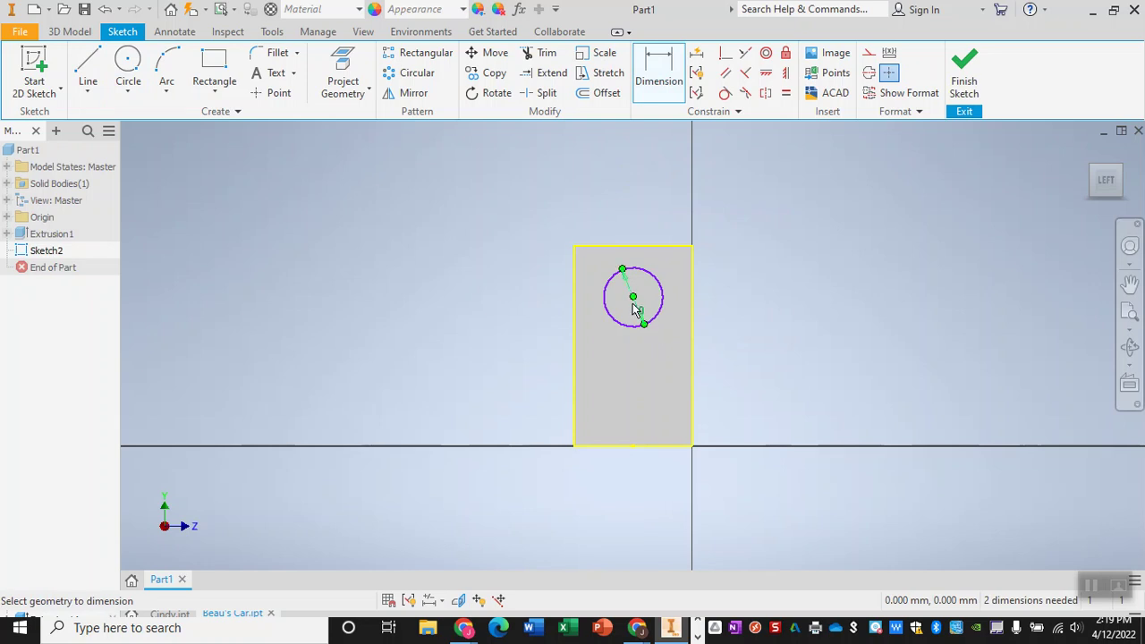
left_click(635, 247)
left_click(632, 298)
left_click(646, 269)
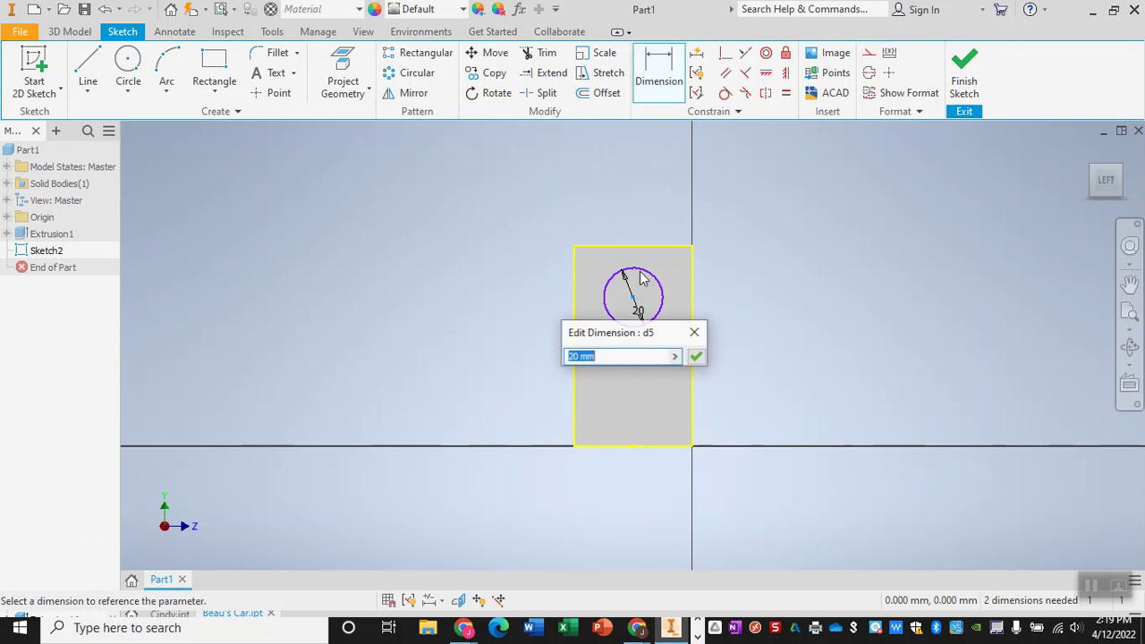
left_click(697, 334)
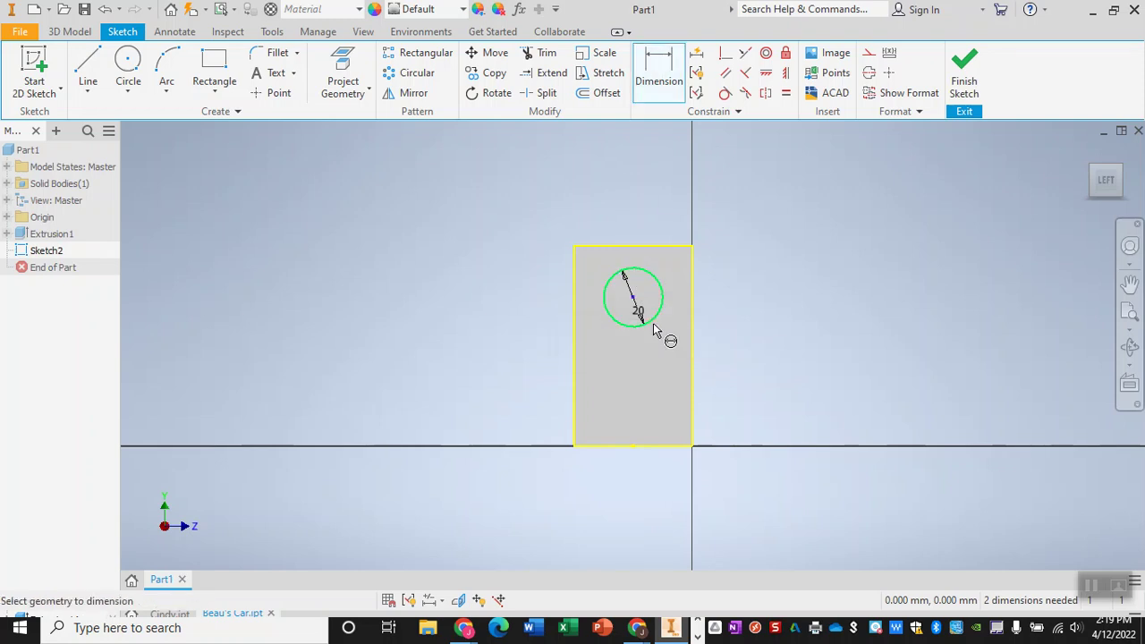
Dimension the circle centre 36 mm below the top edge and finish the sketch
left_click(637, 296)
left_click(658, 247)
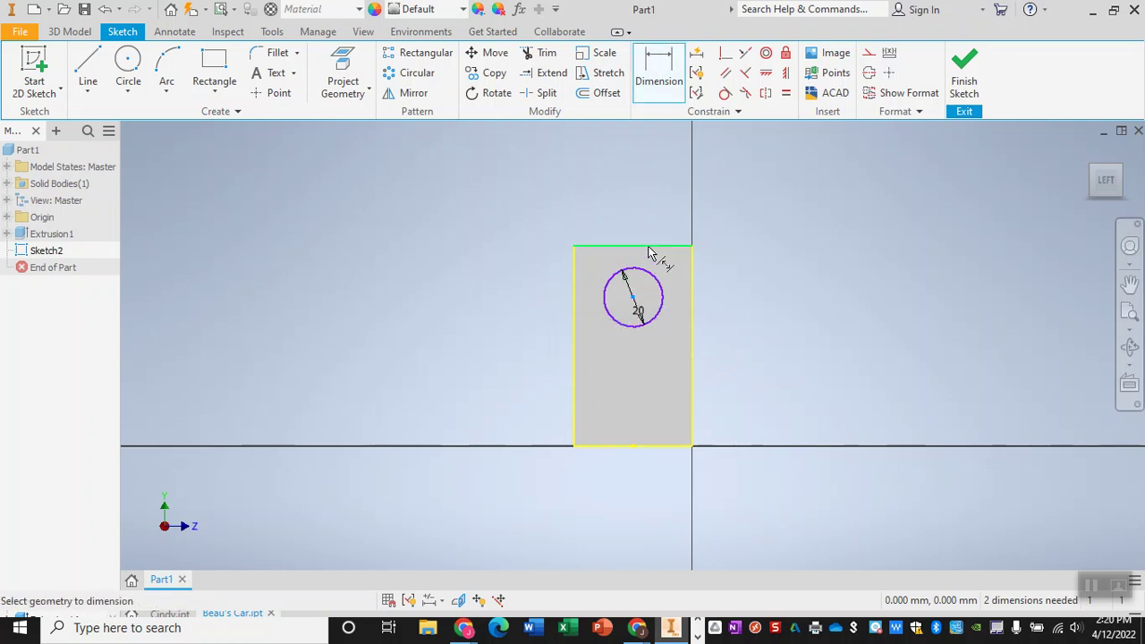
left_click(745, 286)
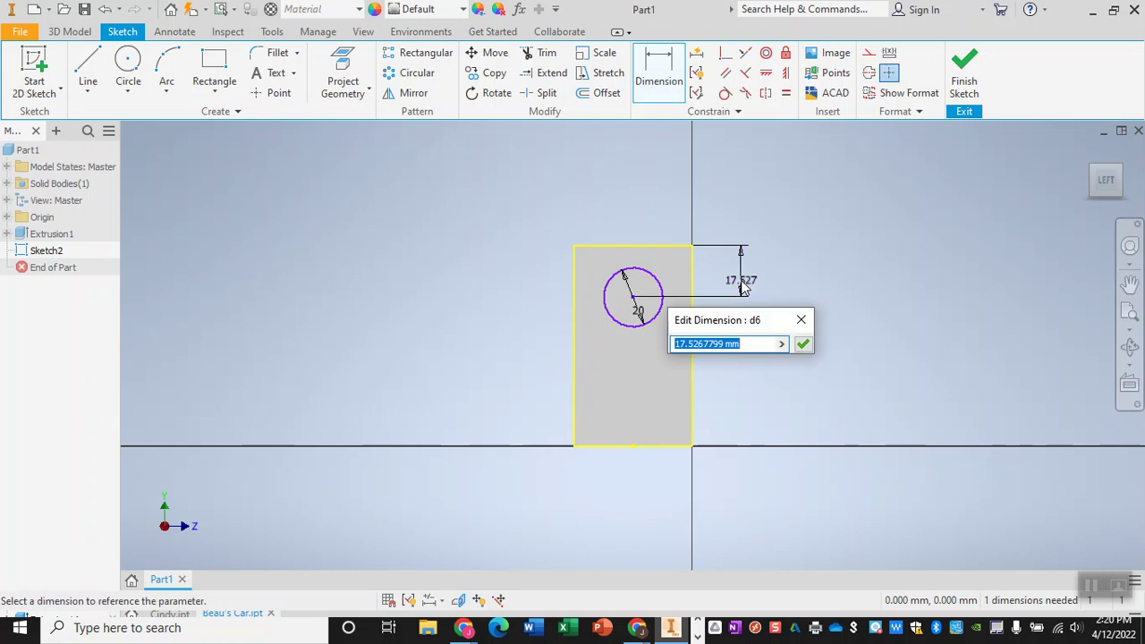
type("36")
key("Return")
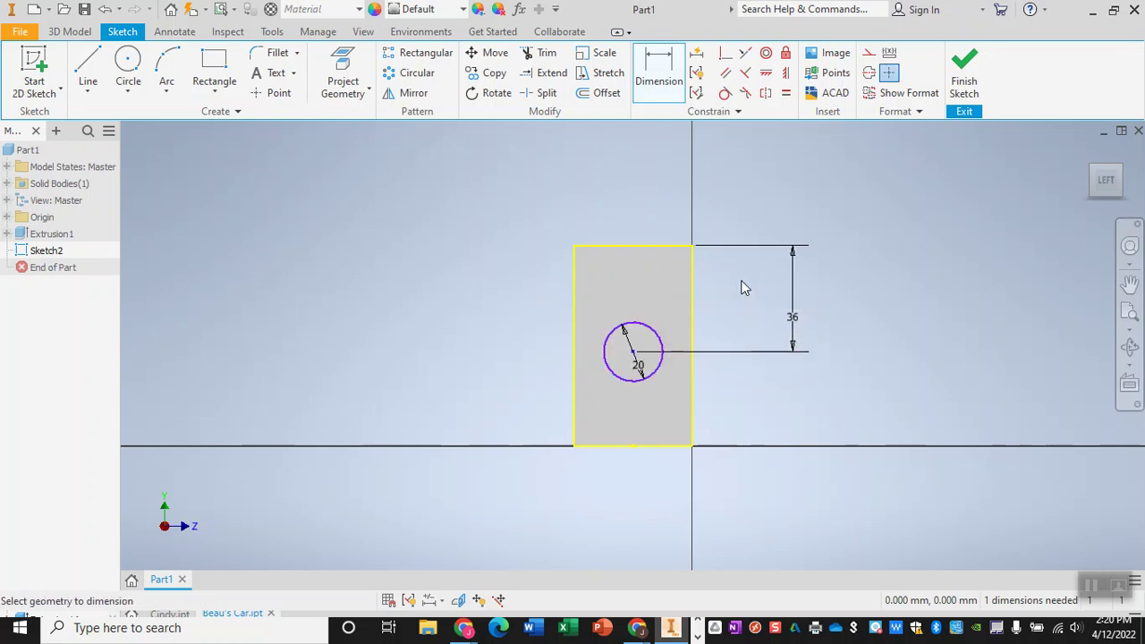
left_click(638, 362)
left_click(965, 71)
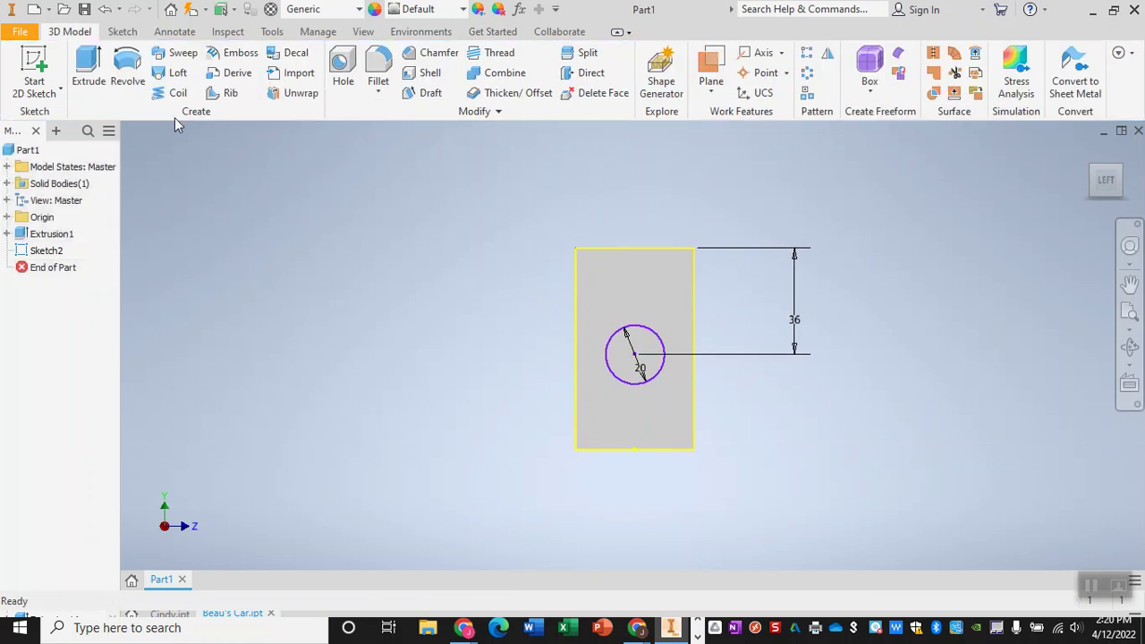
Extrude the circle profile as a 50 mm deep cut into the wedge's rear
left_click(82, 61)
left_click(729, 370)
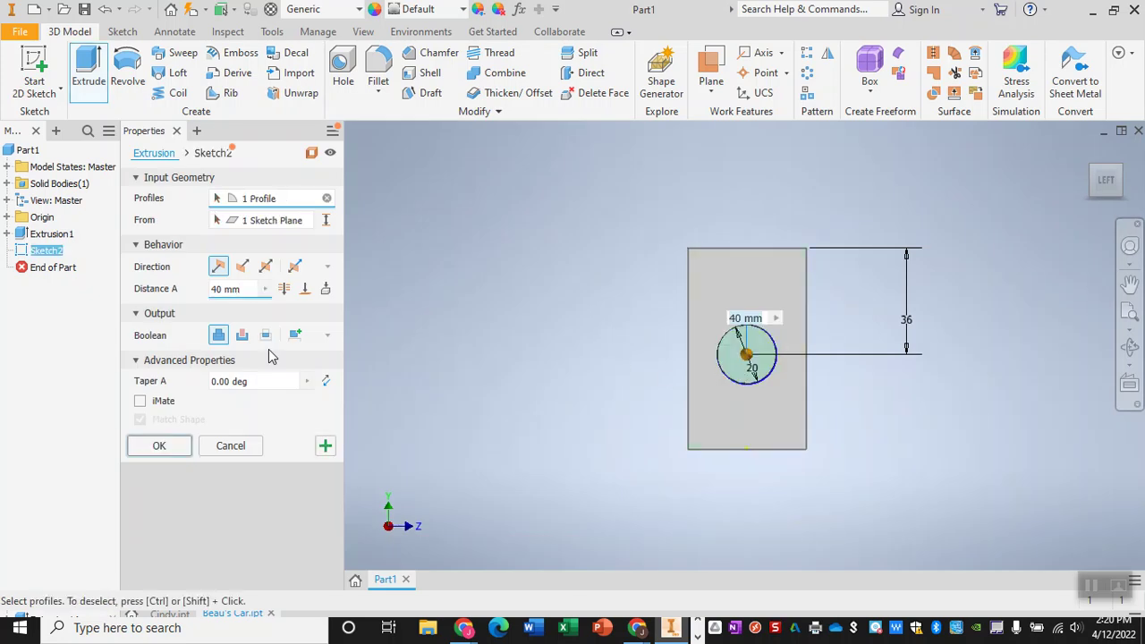
left_click(241, 335)
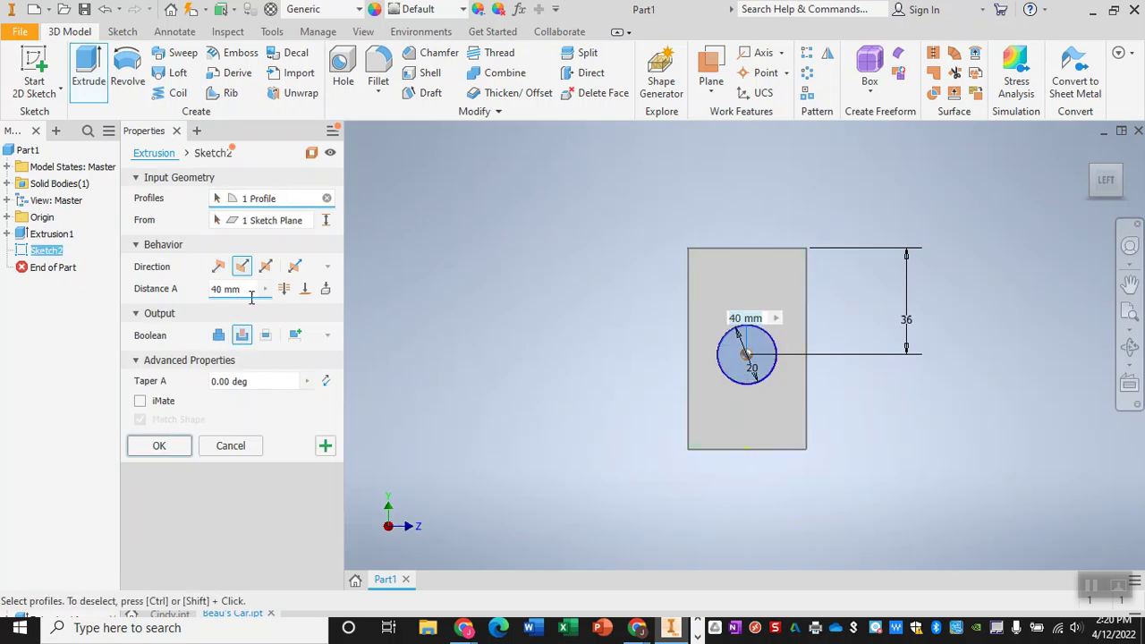
left_click(240, 292)
type("50")
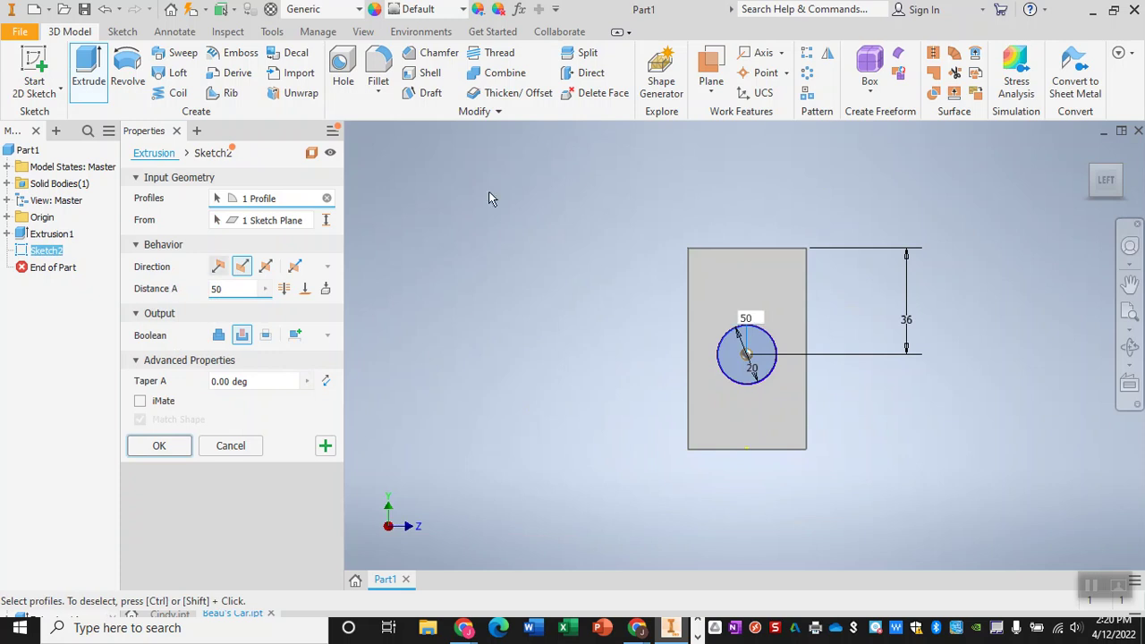
left_click(1092, 172)
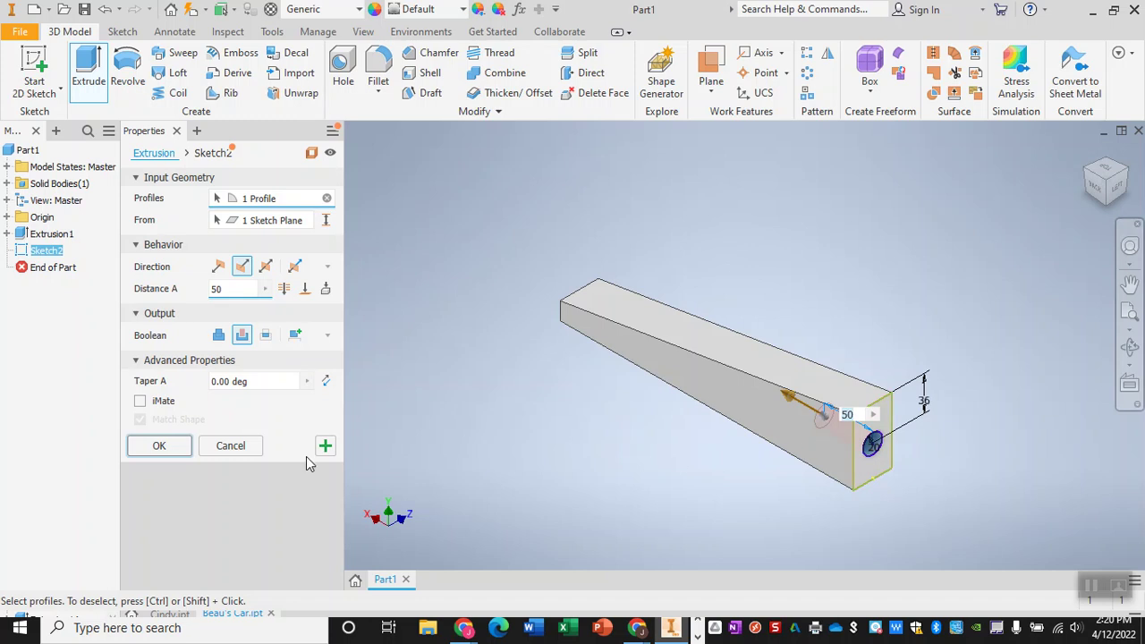
left_click(159, 445)
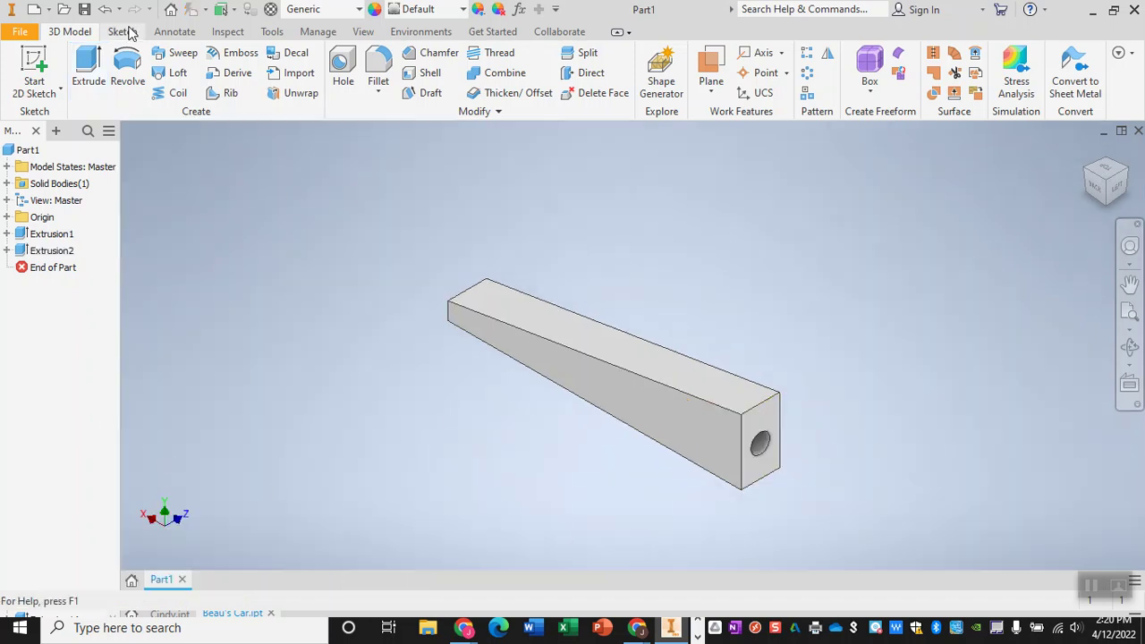
Save the part as JennaCar in the OneDrive folder using Save As
left_click(18, 32)
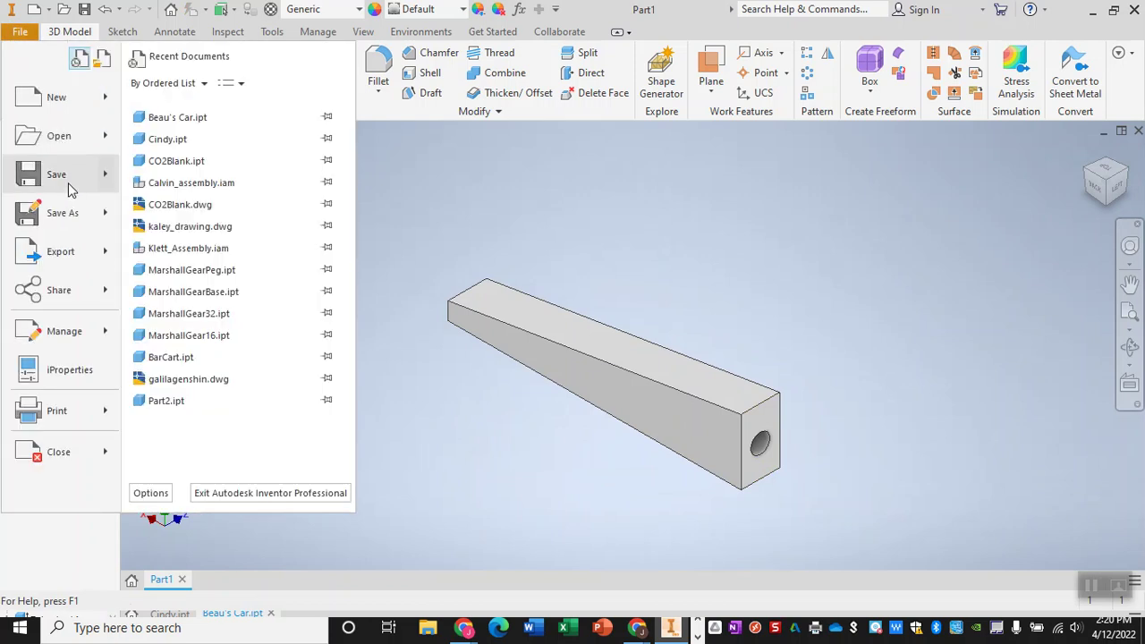
left_click(70, 186)
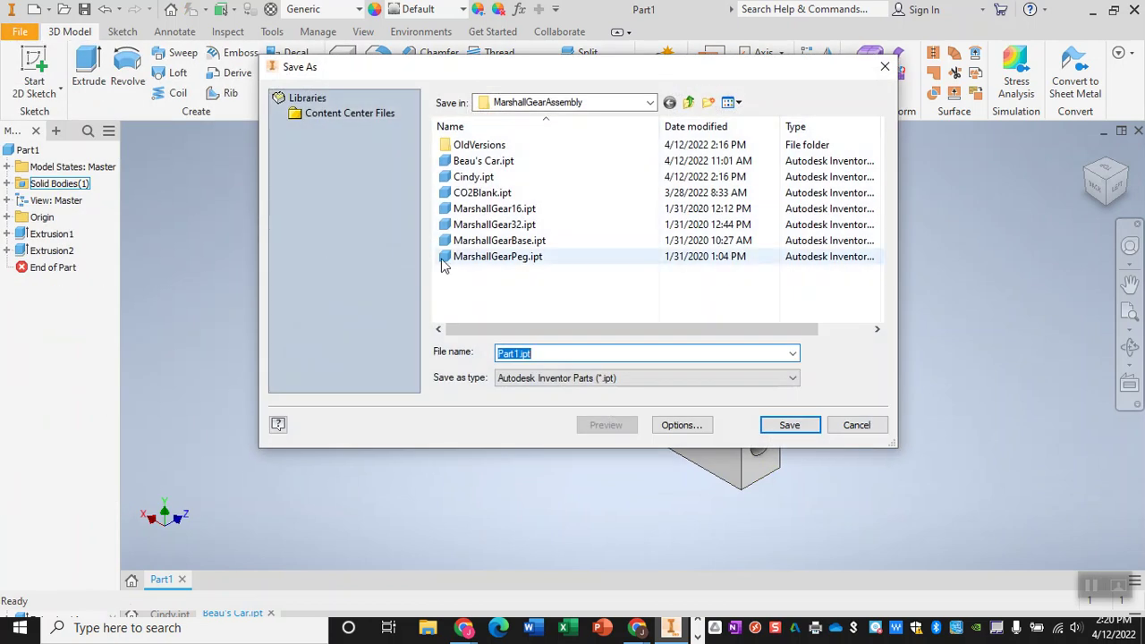
mouse_move(442, 265)
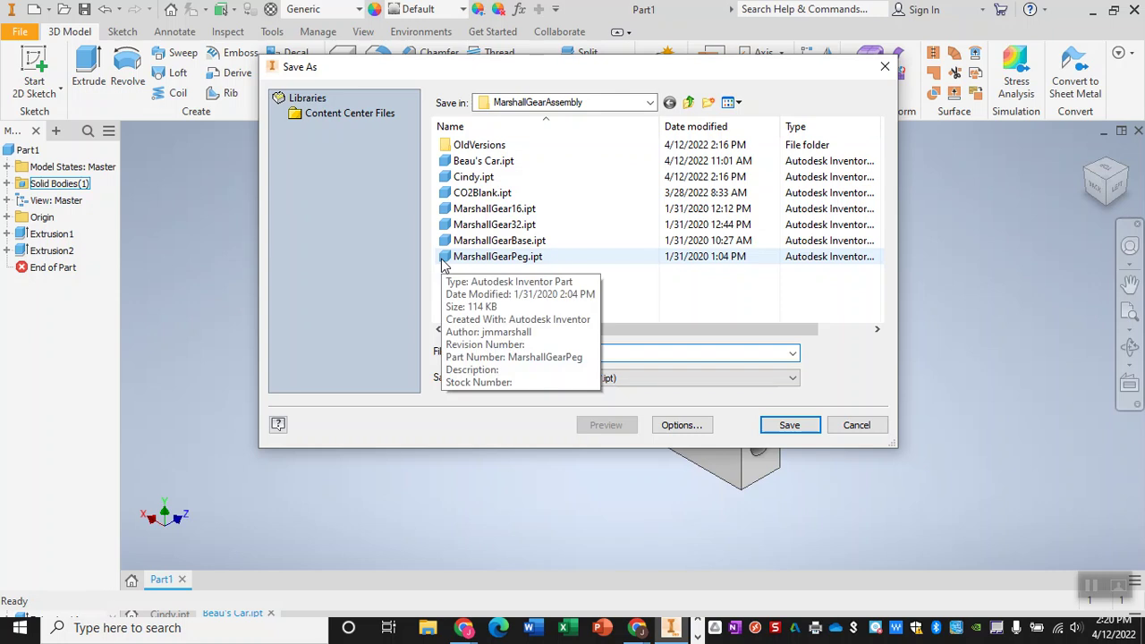
left_click(650, 103)
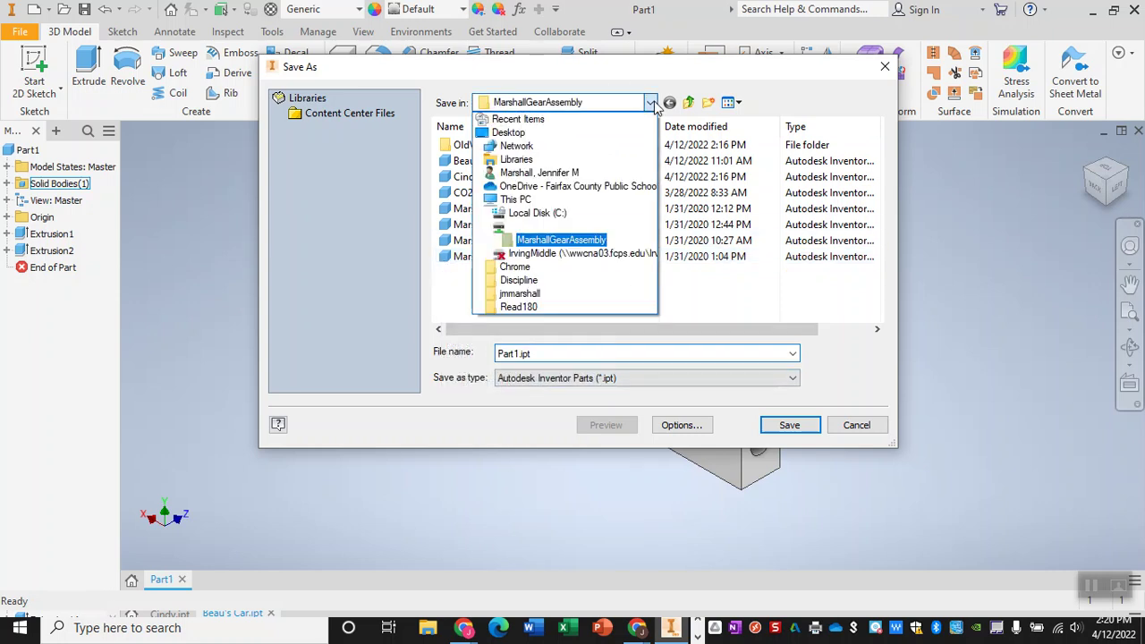
left_click(528, 188)
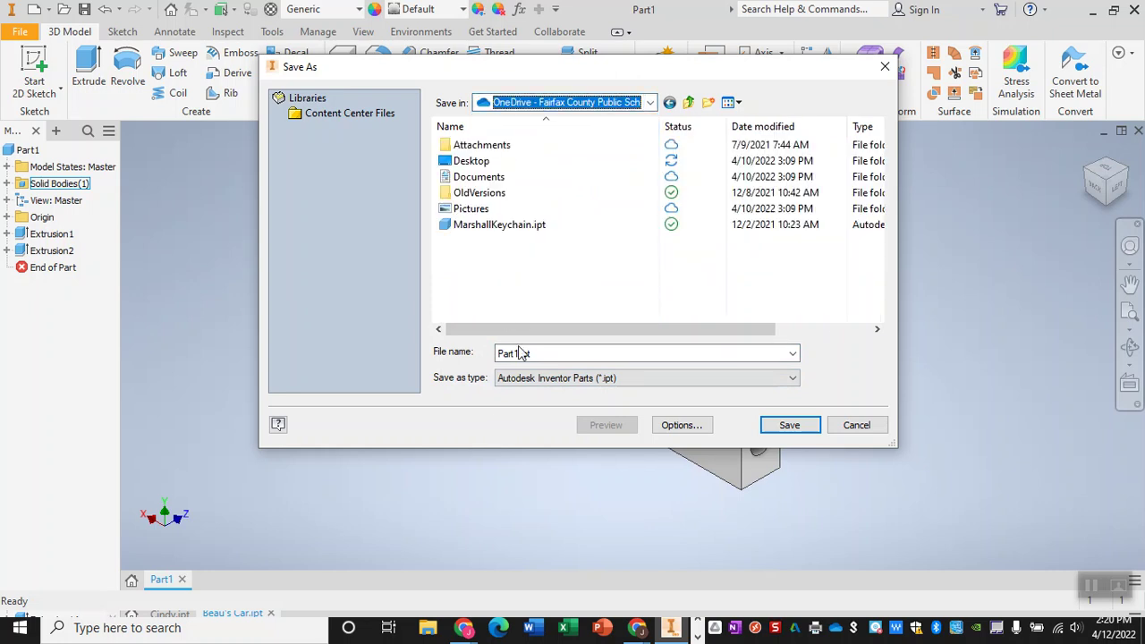
left_click_drag(542, 355, 477, 365)
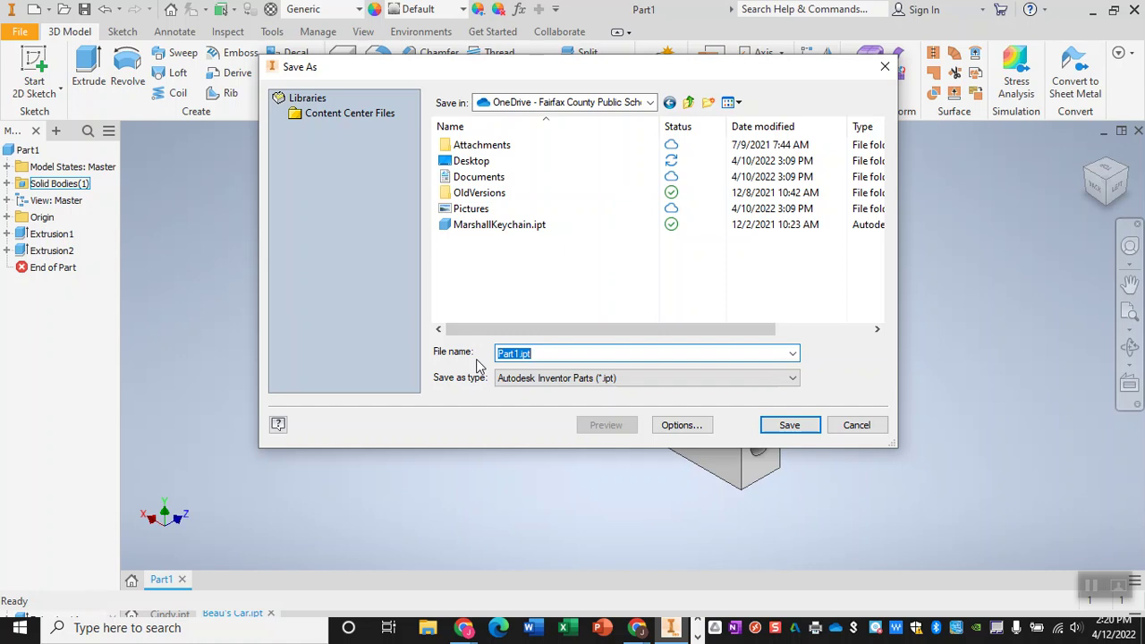
type("JennaCar")
left_click(789, 425)
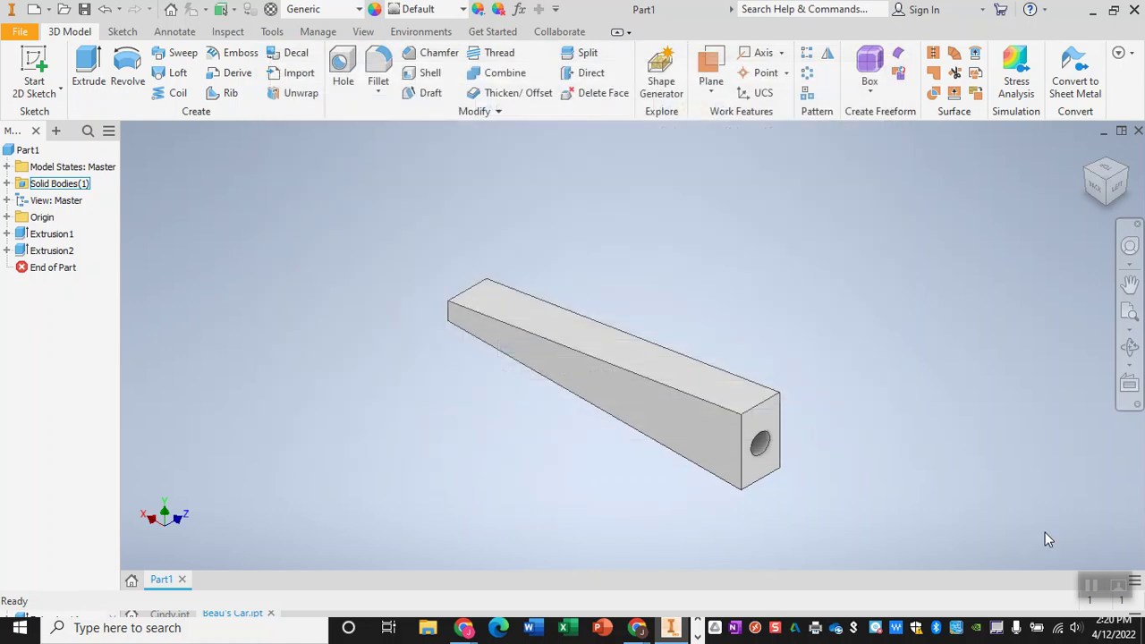
left_click(1092, 586)
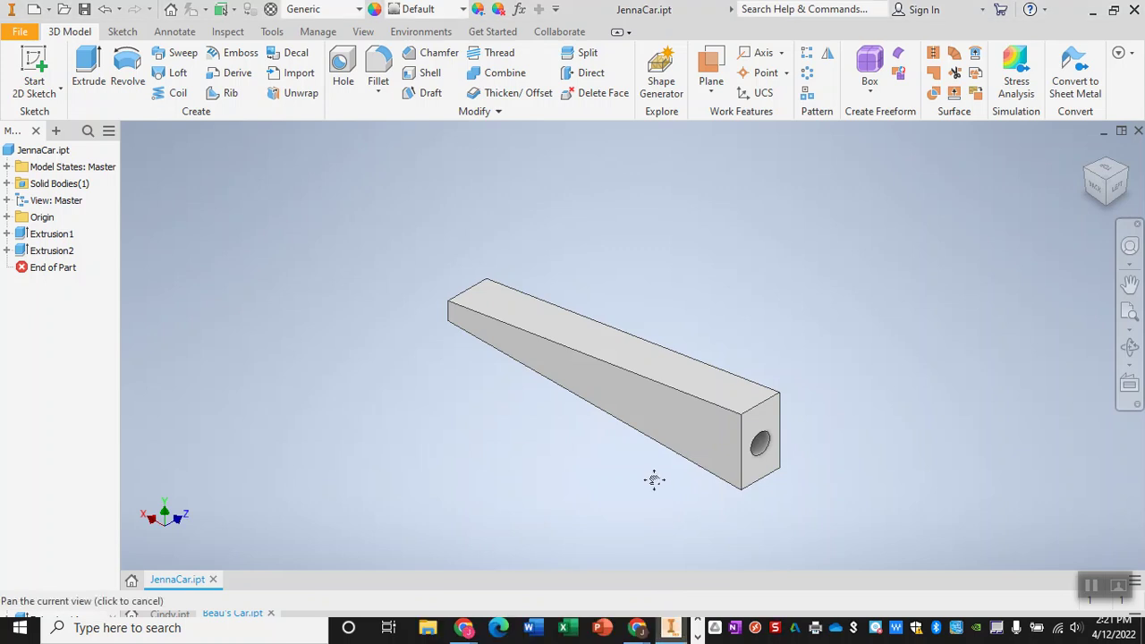
middle_click_drag(654, 480, 654, 458)
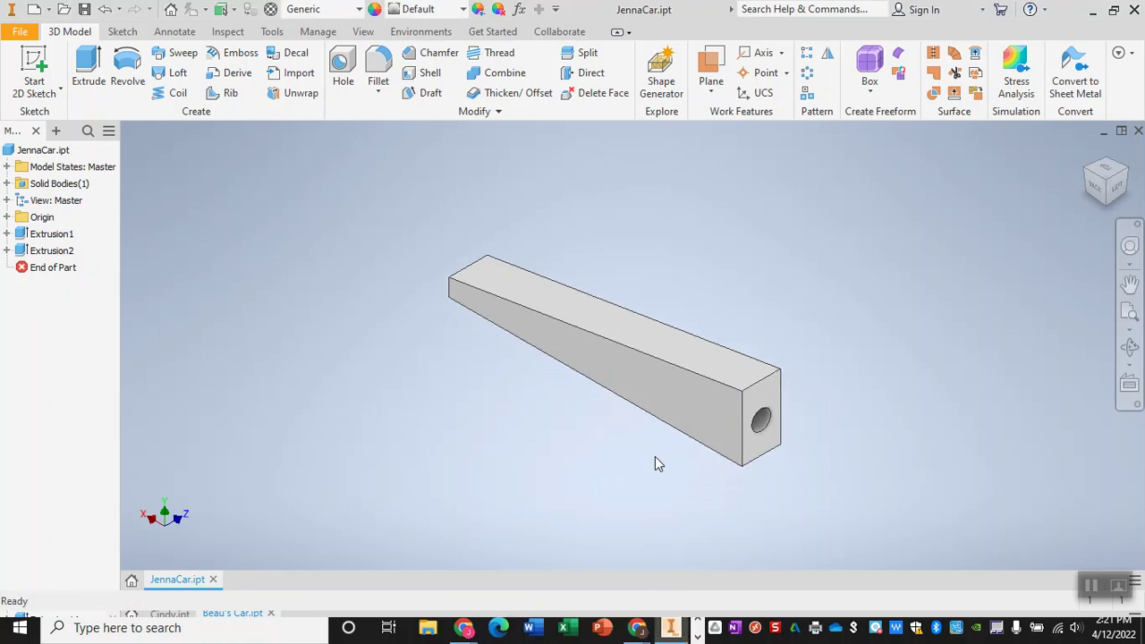